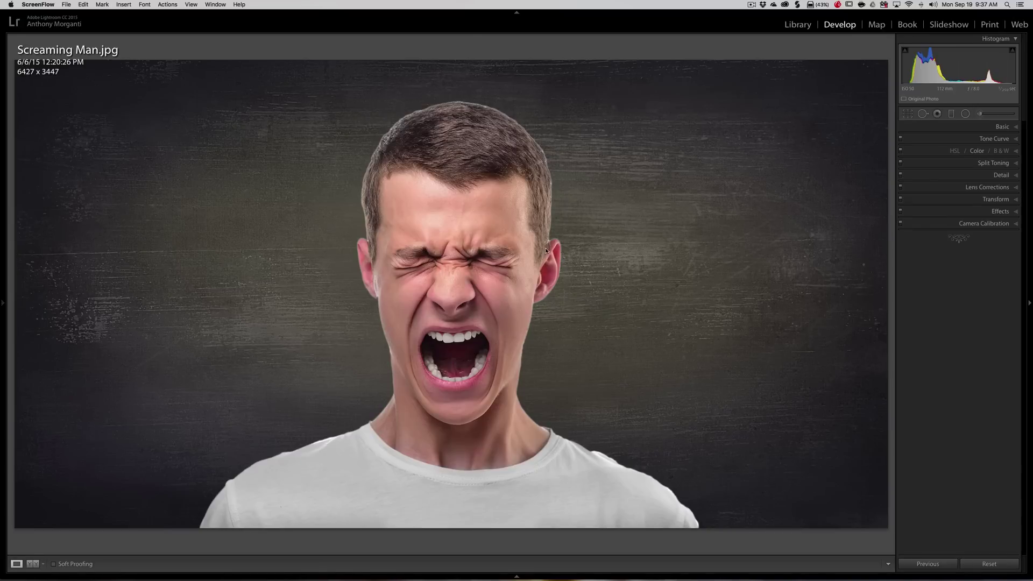
Step: Send a copy of Screaming Man.jpg with Lightroom adjustments to Photoshop CC 2015.5
{"action": "left_click", "coordinate": [592, 192]}
{"action": "right_click", "coordinate": [592, 193]}
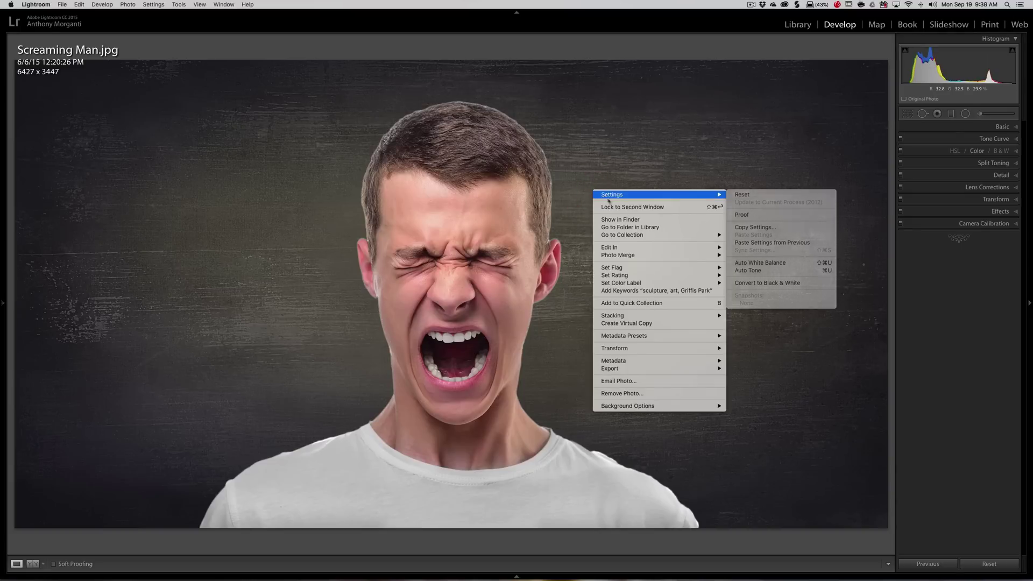
{"action": "mouse_move", "coordinate": [643, 247]}
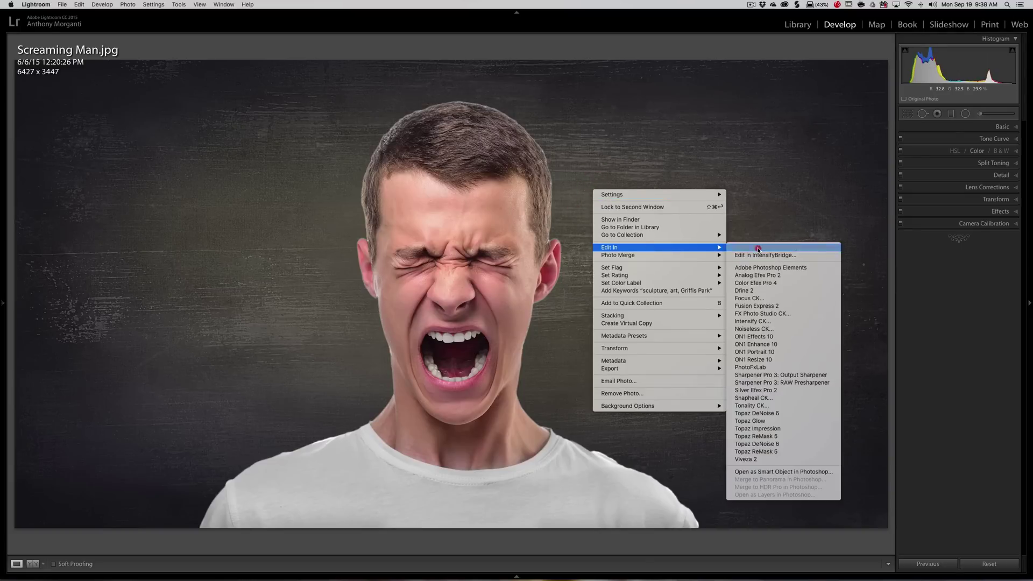
{"action": "left_click", "coordinate": [758, 249]}
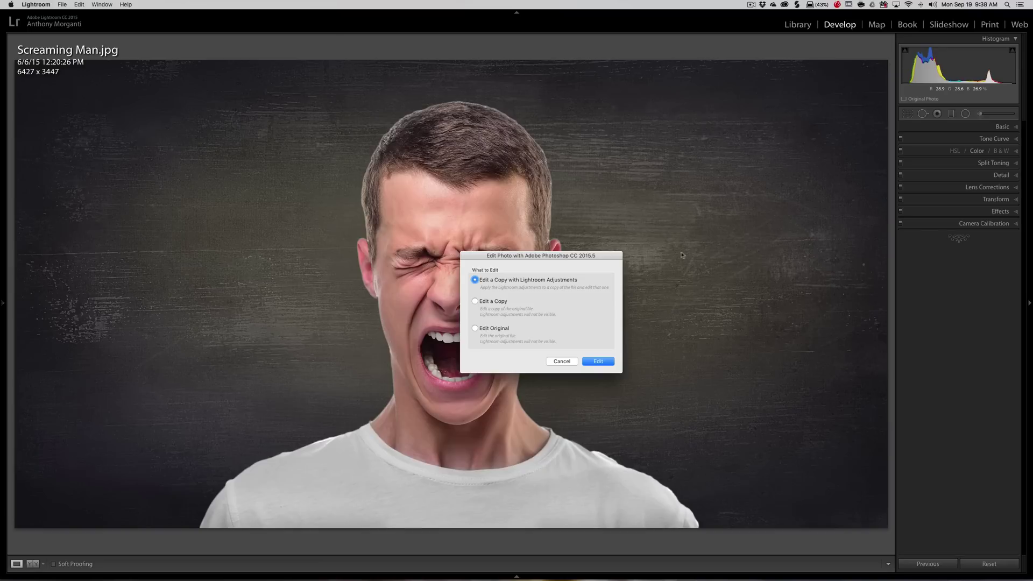
{"action": "left_click", "coordinate": [597, 361]}
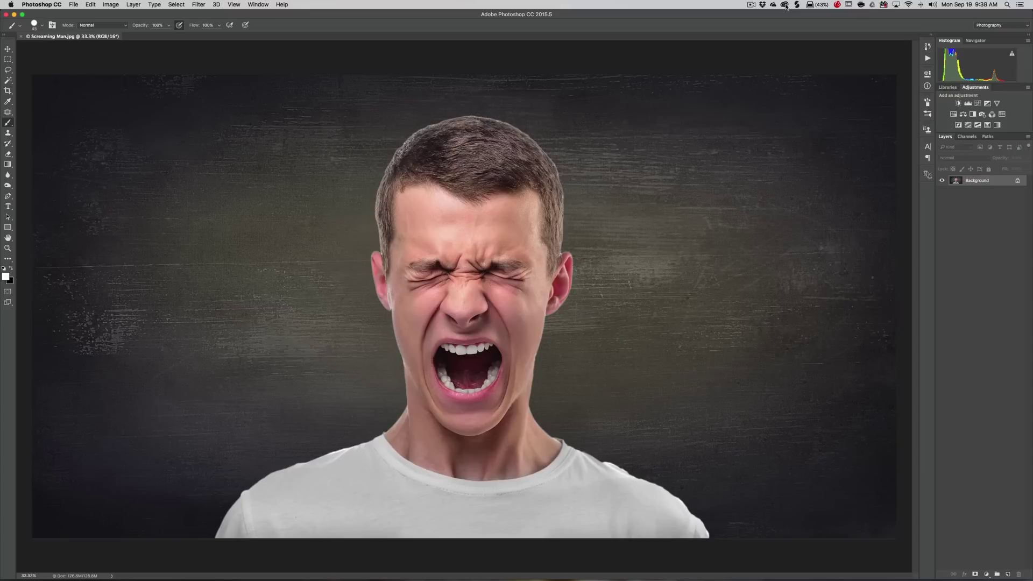
Step: Search Adobe Stock for 'smoke' from the Creative Cloud Stock tab
{"action": "left_click", "coordinate": [785, 7]}
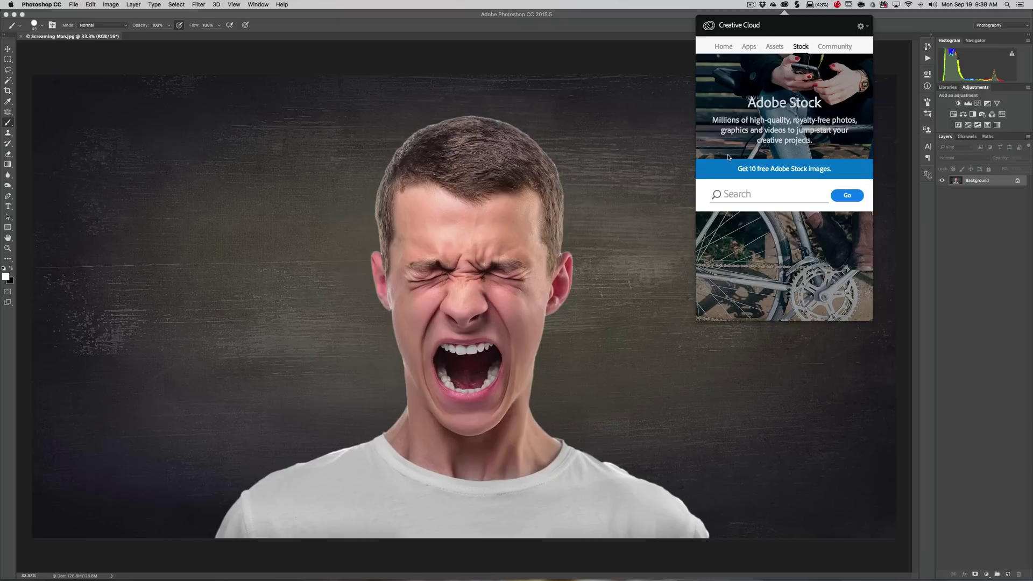
{"action": "type", "text": "smoke"}
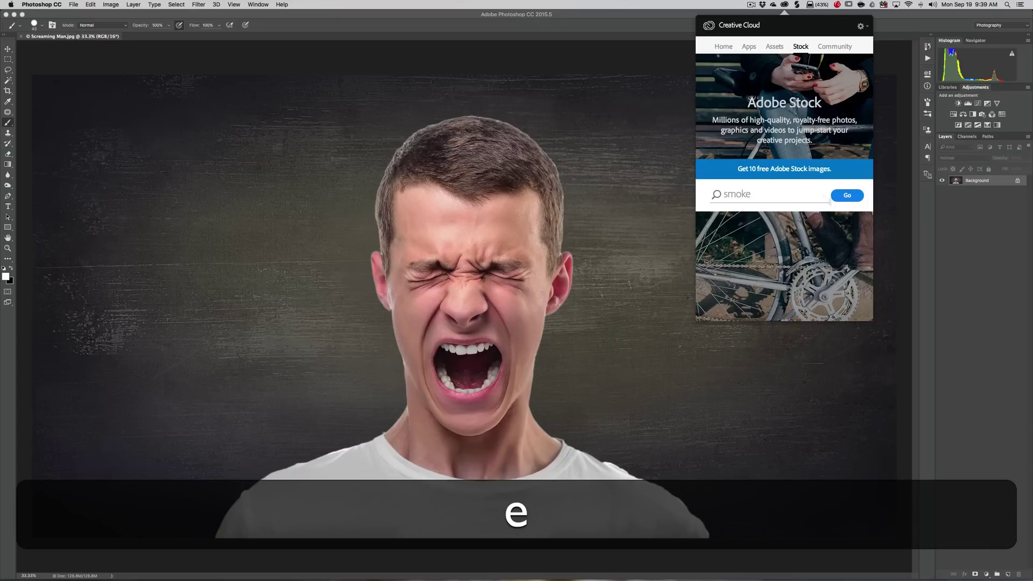
{"action": "left_click", "coordinate": [847, 195]}
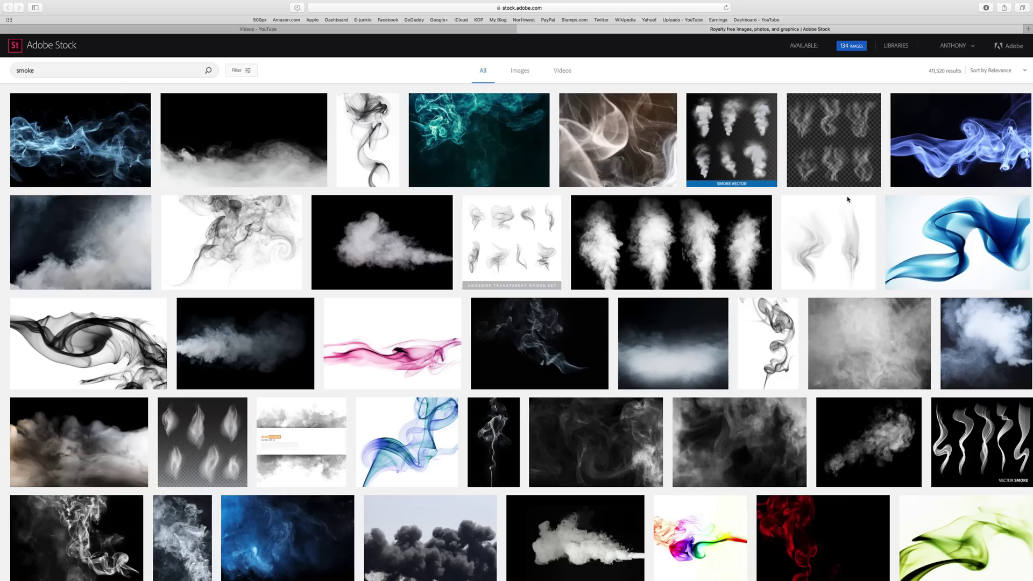
Step: Browse the smoke results and view the abstract smoke background image's details
{"action": "scroll", "coordinate": [544, 352], "scroll_direction": "down", "scroll_amount": 3}
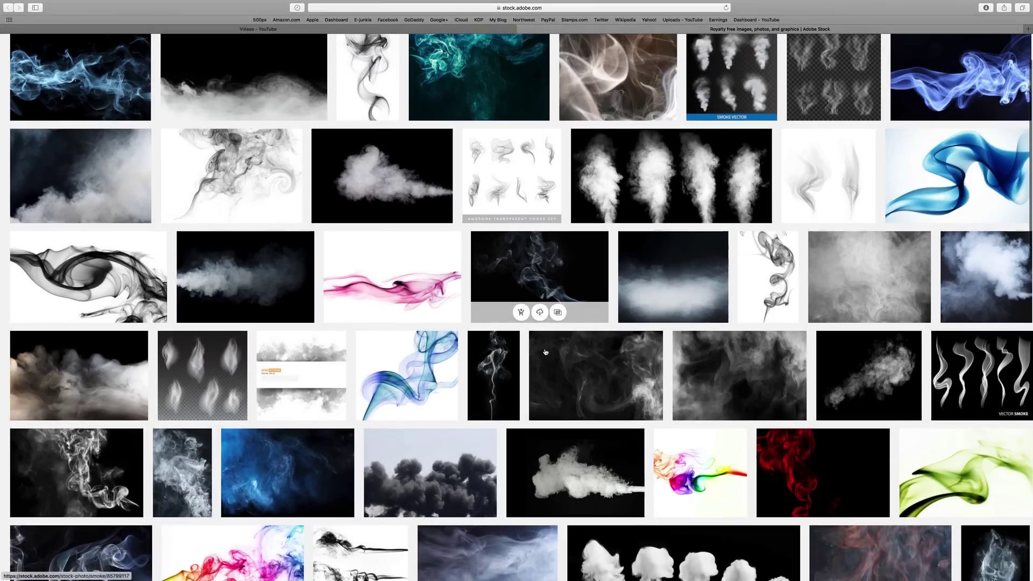
{"action": "scroll", "coordinate": [545, 352], "scroll_direction": "down", "scroll_amount": 10}
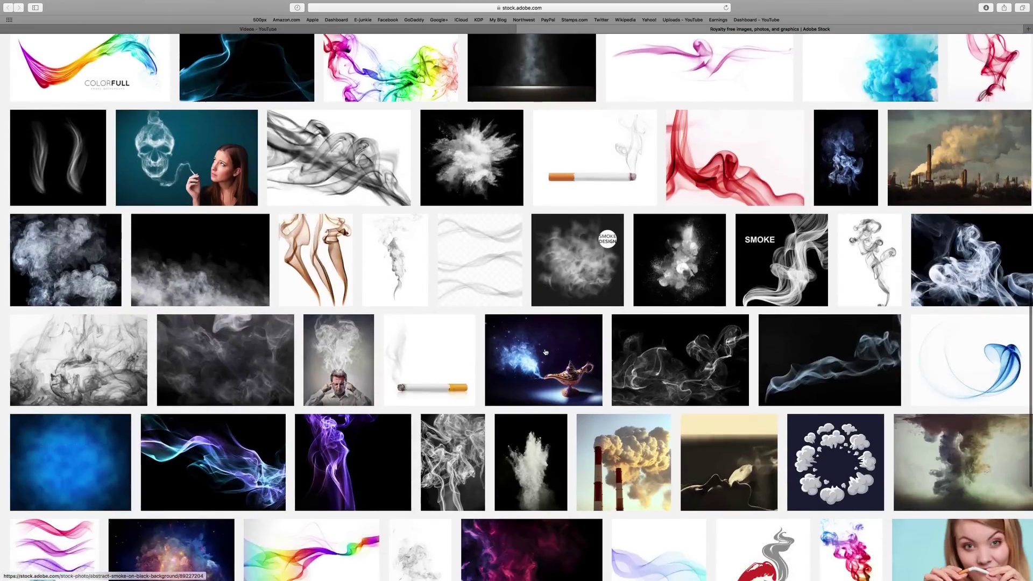
{"action": "scroll", "coordinate": [545, 352], "scroll_direction": "down", "scroll_amount": 2}
{"action": "scroll", "coordinate": [544, 352], "scroll_direction": "down", "scroll_amount": 5}
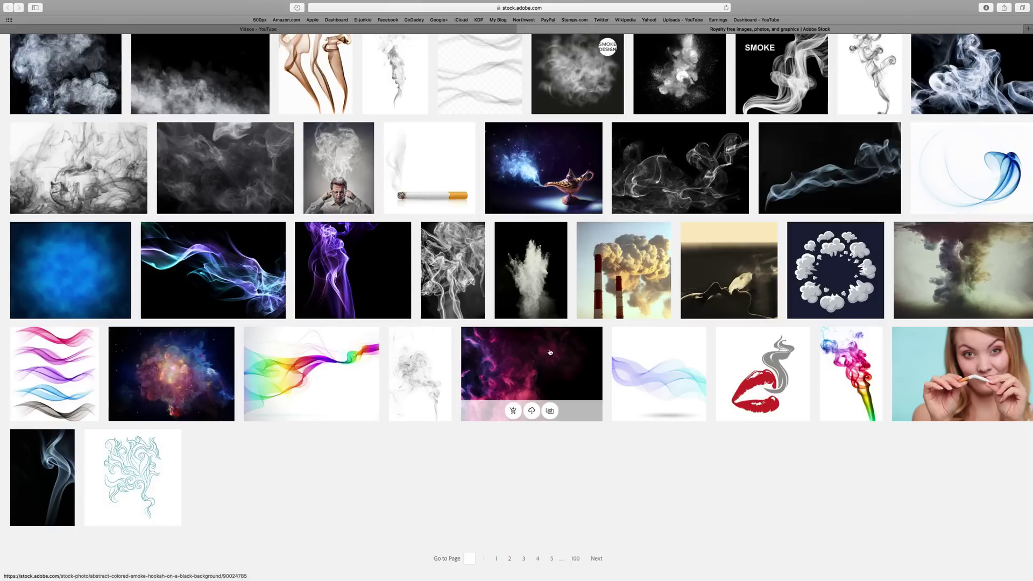
{"action": "left_click", "coordinate": [52, 464]}
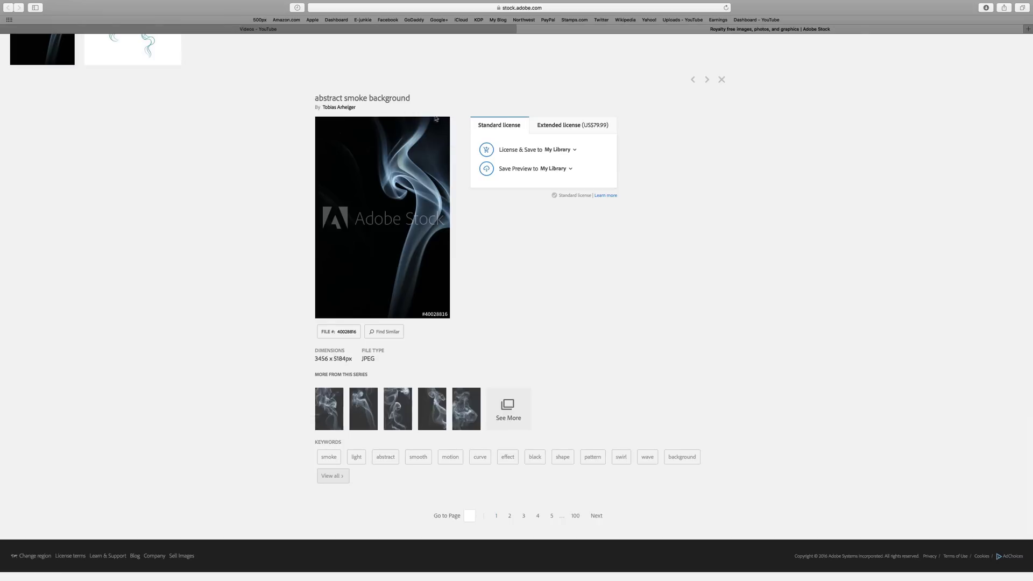
{"action": "scroll", "coordinate": [459, 119], "scroll_direction": "up", "scroll_amount": 5}
{"action": "scroll", "coordinate": [458, 118], "scroll_direction": "up", "scroll_amount": 15}
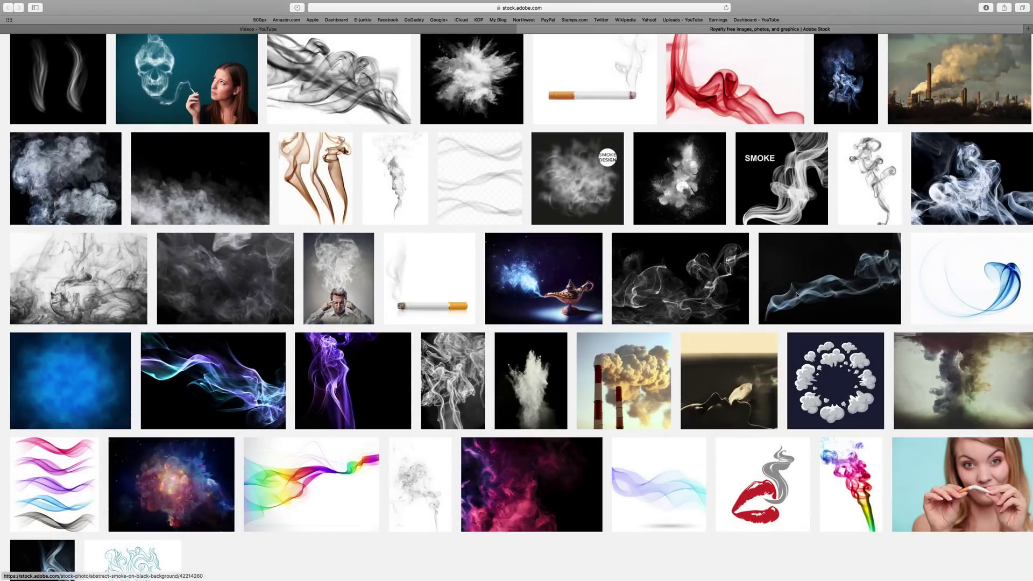
{"action": "scroll", "coordinate": [823, 285], "scroll_direction": "down", "scroll_amount": 3}
{"action": "scroll", "coordinate": [823, 286], "scroll_direction": "down", "scroll_amount": 20}
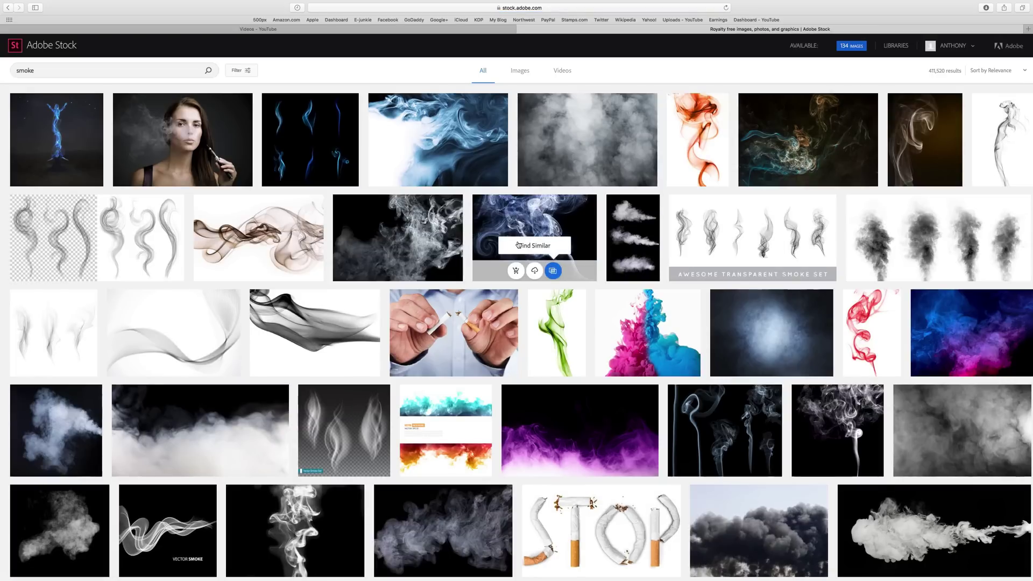
Step: Browse further down the smoke results and inspect the thin smoke on black image
{"action": "scroll", "coordinate": [522, 245], "scroll_direction": "down", "scroll_amount": 6}
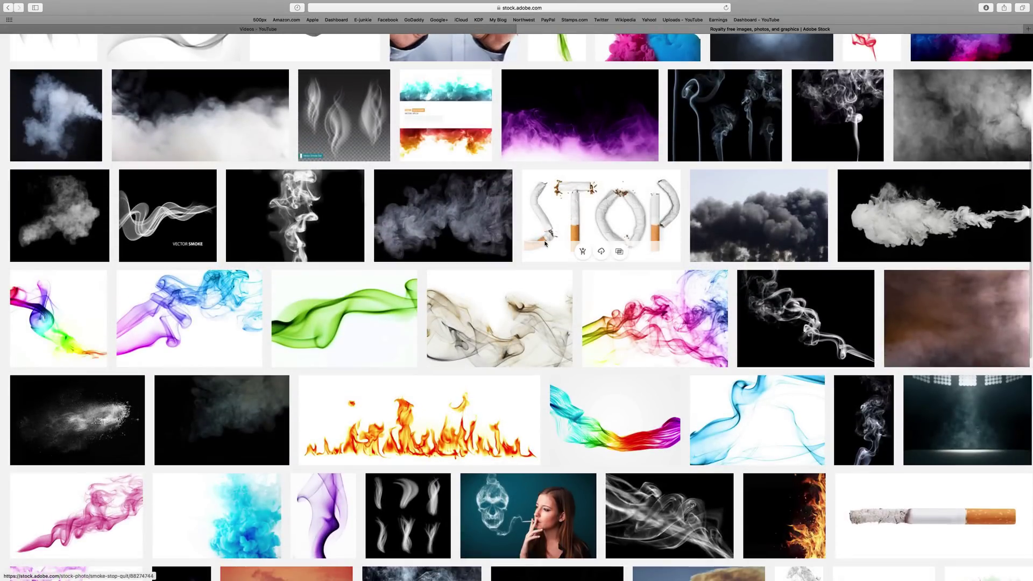
{"action": "scroll", "coordinate": [544, 244], "scroll_direction": "down", "scroll_amount": 2}
{"action": "scroll", "coordinate": [545, 243], "scroll_direction": "down", "scroll_amount": 5}
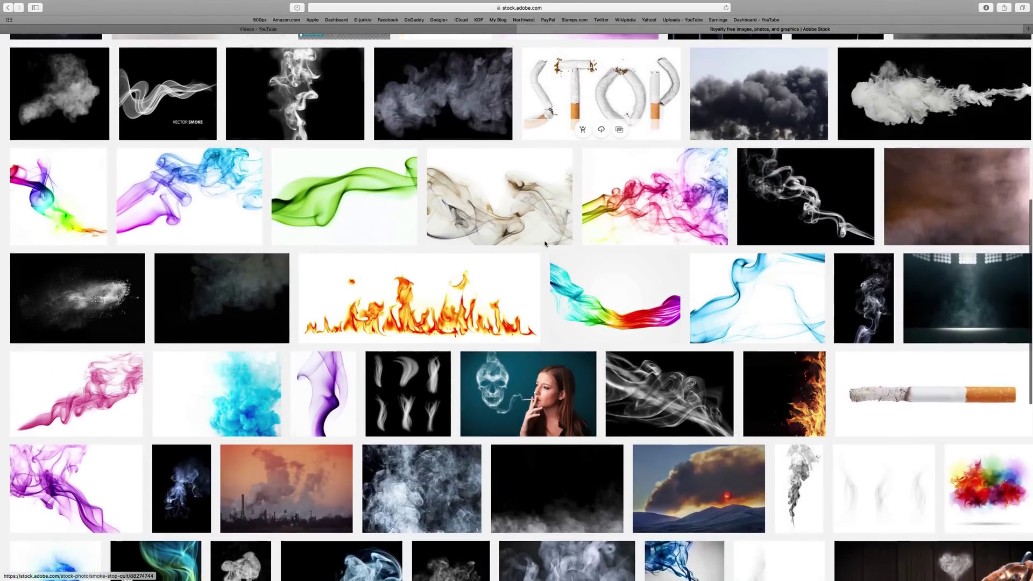
{"action": "scroll", "coordinate": [545, 244], "scroll_direction": "down", "scroll_amount": 3}
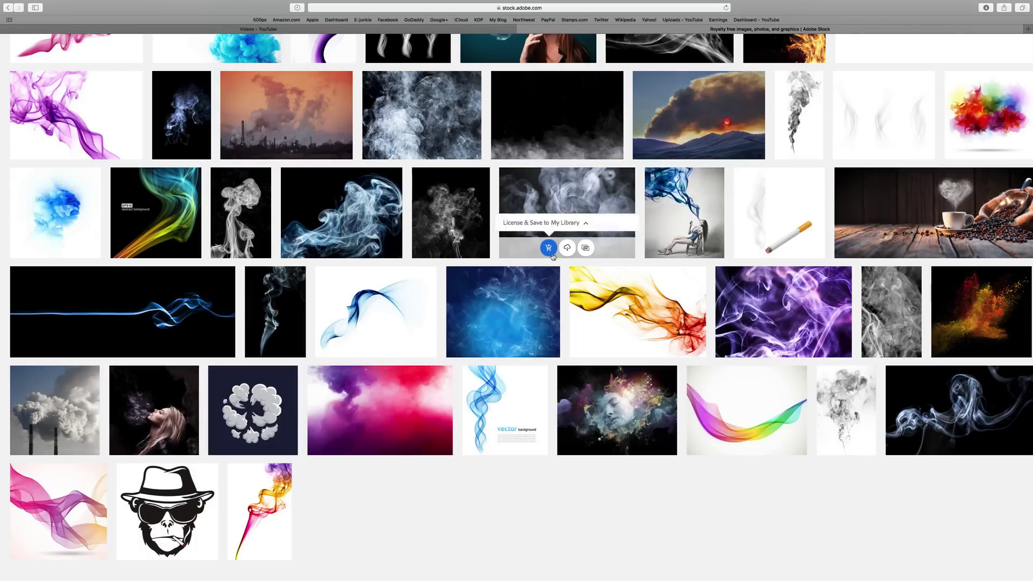
{"action": "scroll", "coordinate": [277, 302], "scroll_direction": "down", "scroll_amount": 2}
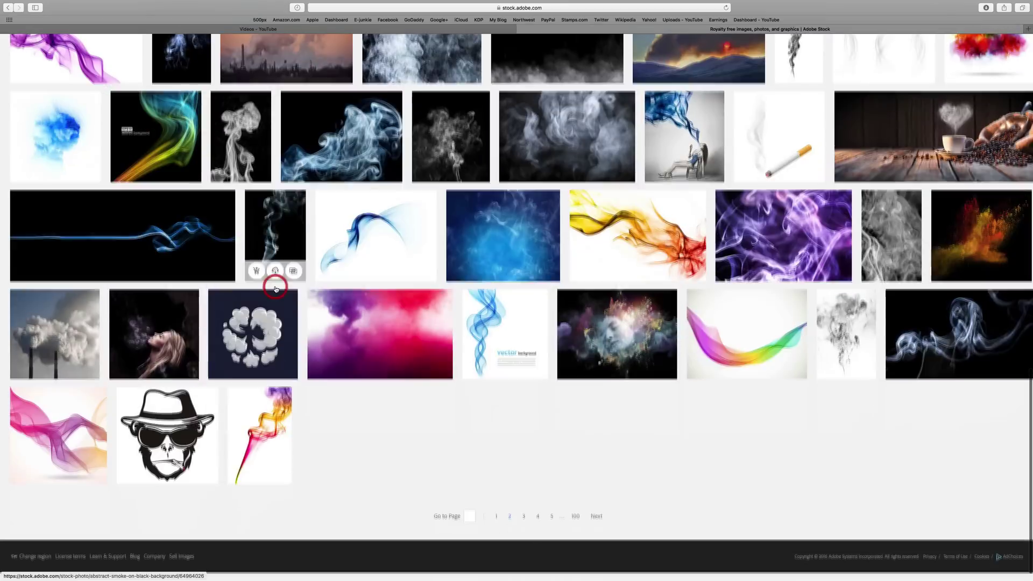
{"action": "left_click", "coordinate": [267, 235]}
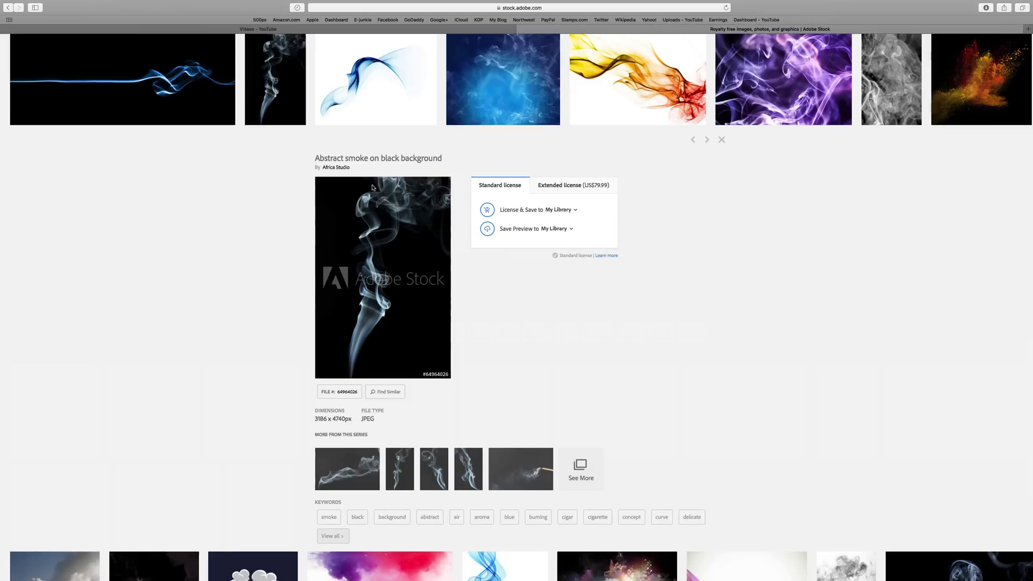
Step: On the next results page, view details of the small blue smoke 'Abstract background' image
{"action": "scroll", "coordinate": [694, 258], "scroll_direction": "down", "scroll_amount": 2}
{"action": "scroll", "coordinate": [698, 257], "scroll_direction": "down", "scroll_amount": 5}
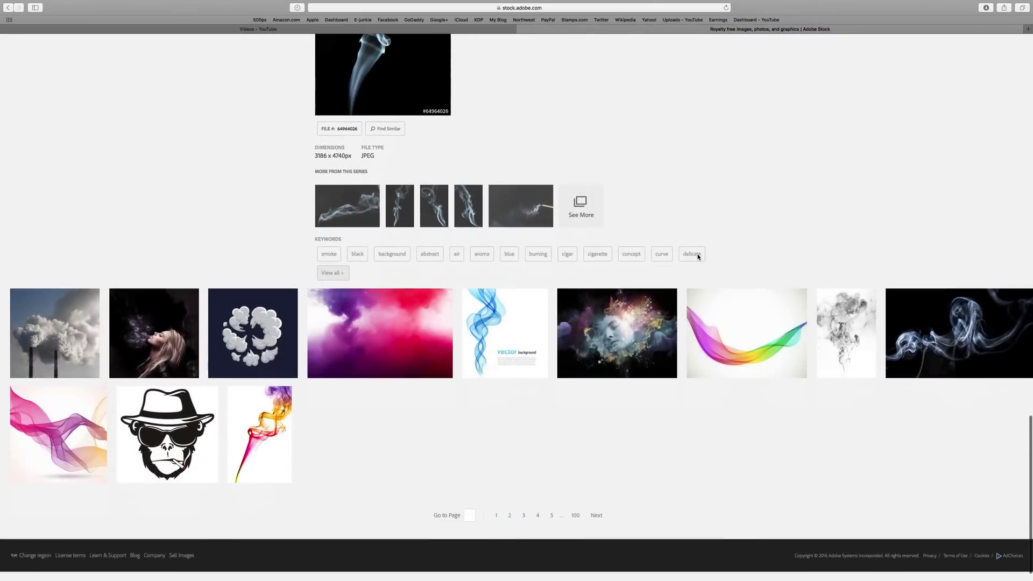
{"action": "scroll", "coordinate": [697, 257], "scroll_direction": "up", "scroll_amount": 5}
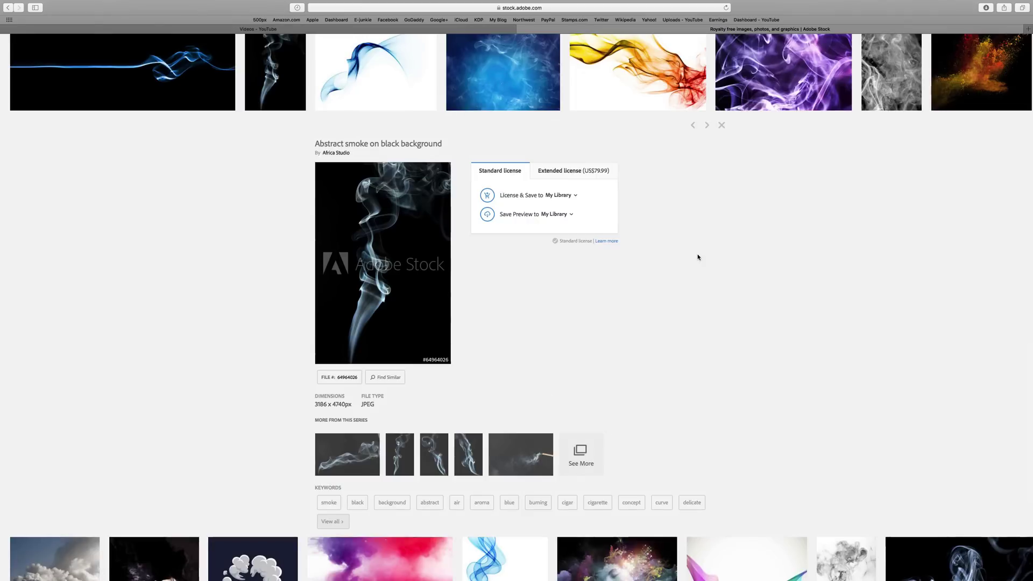
{"action": "scroll", "coordinate": [698, 257], "scroll_direction": "down", "scroll_amount": 5}
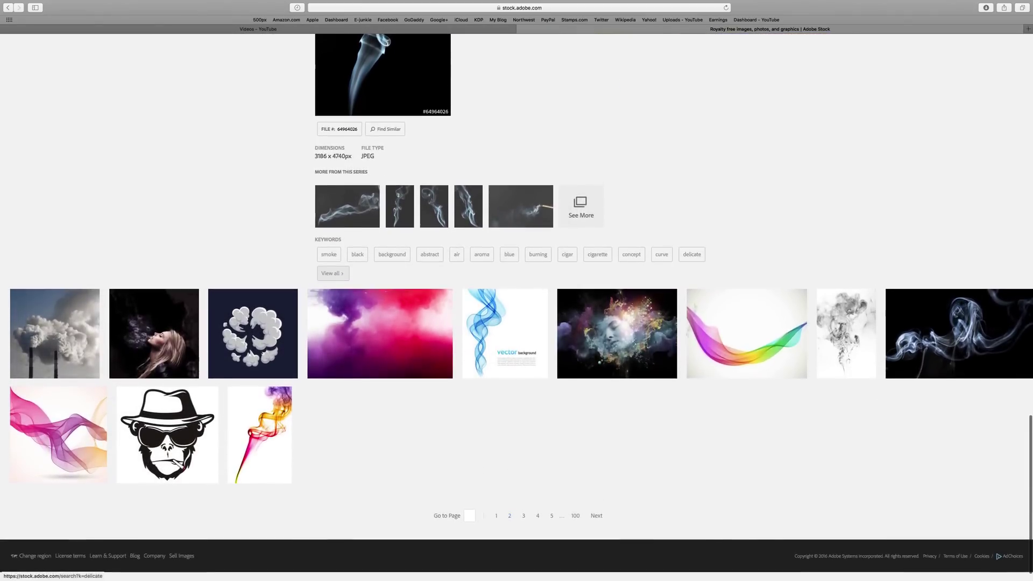
{"action": "left_click", "coordinate": [594, 517]}
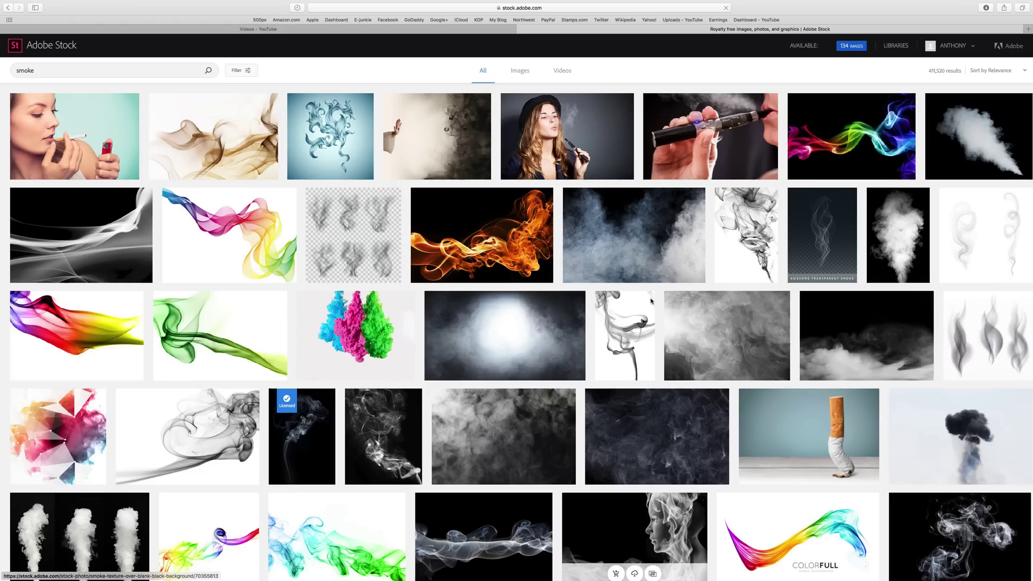
{"action": "scroll", "coordinate": [645, 302], "scroll_direction": "down", "scroll_amount": 7}
{"action": "scroll", "coordinate": [639, 304], "scroll_direction": "down", "scroll_amount": 5}
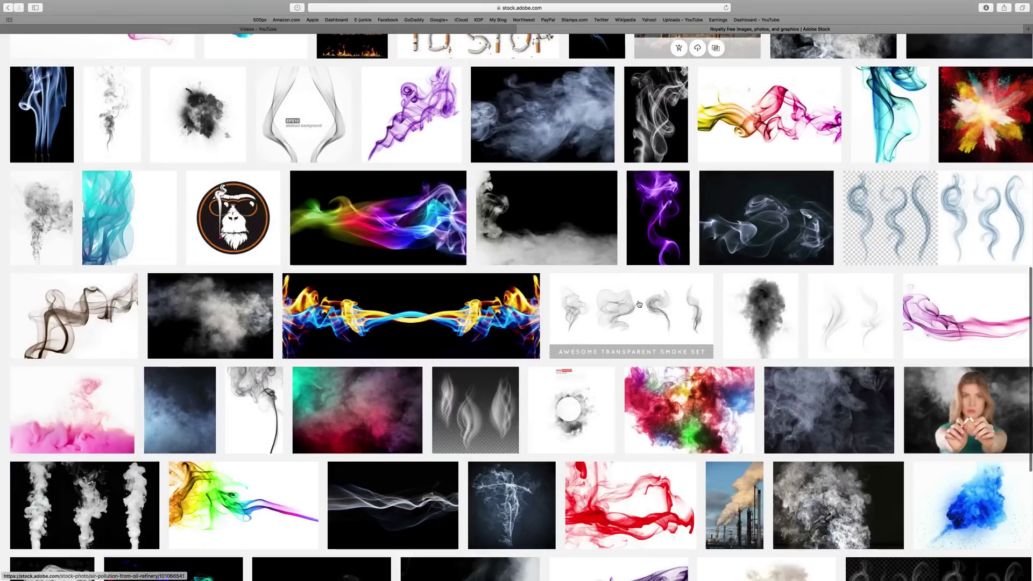
{"action": "scroll", "coordinate": [639, 305], "scroll_direction": "up", "scroll_amount": 4}
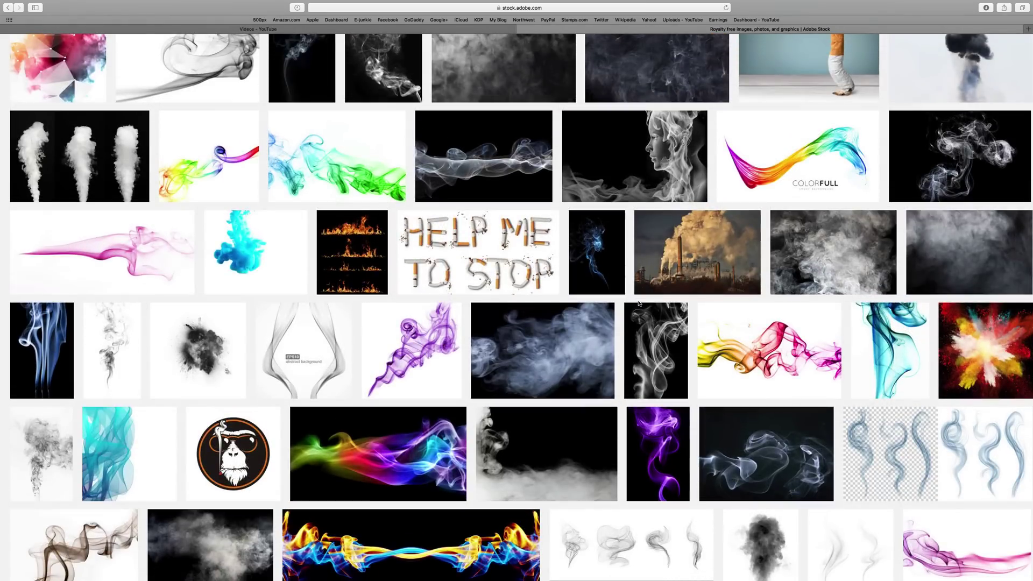
{"action": "scroll", "coordinate": [639, 304], "scroll_direction": "down", "scroll_amount": 1}
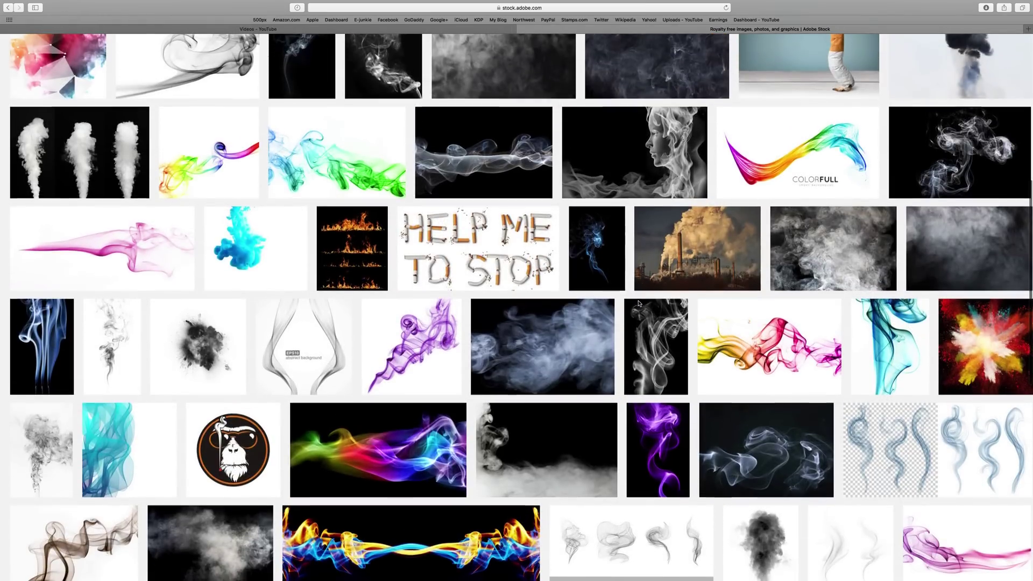
{"action": "left_click", "coordinate": [599, 243]}
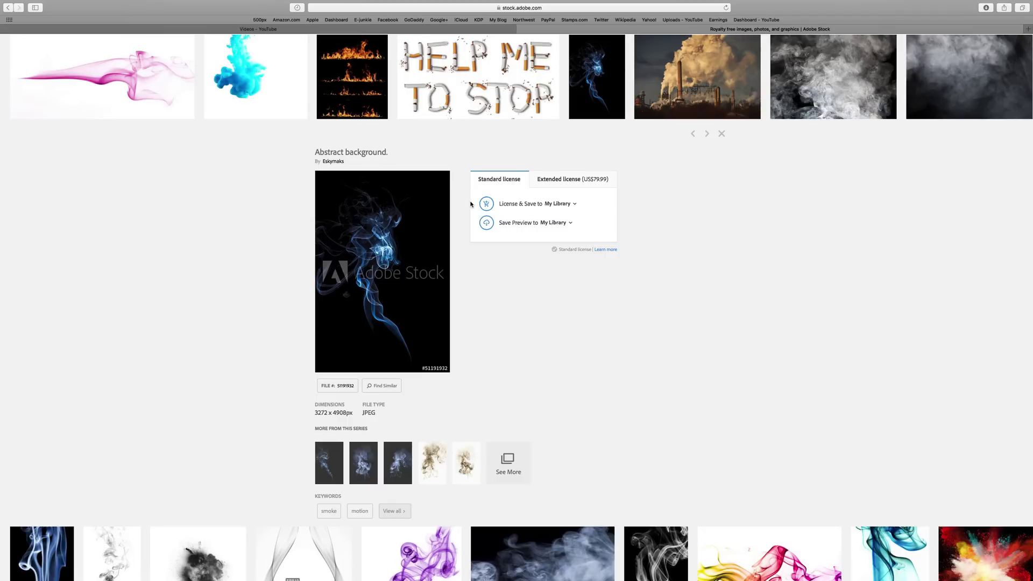
Step: License the blue smoke 'Abstract background' image and save it to My Library
{"action": "left_click", "coordinate": [485, 204]}
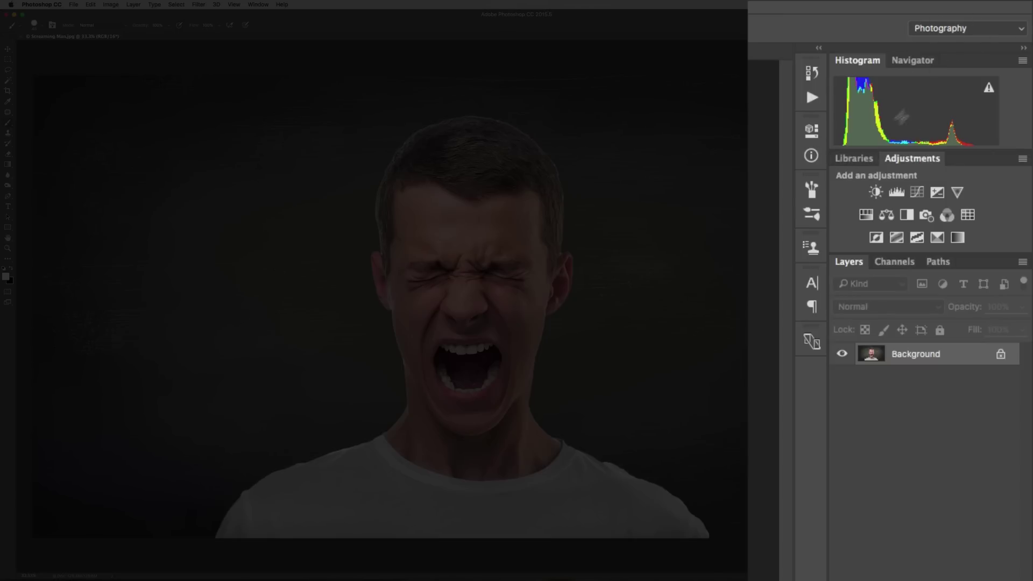
Step: Open the Abstract background smoke graphic from the Libraries panel as a Photoshop document
{"action": "left_click", "coordinate": [846, 159]}
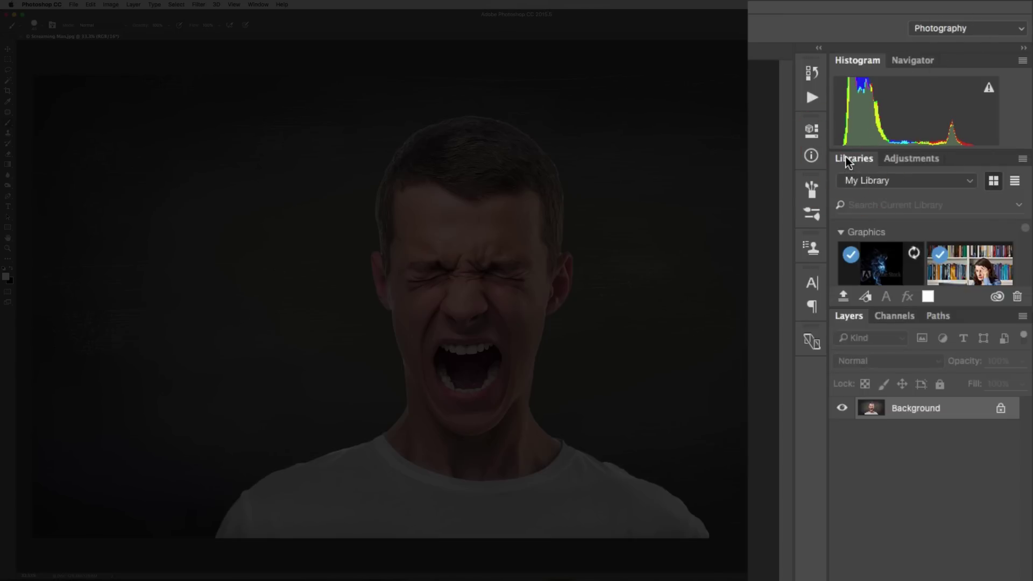
{"action": "mouse_move", "coordinate": [887, 272]}
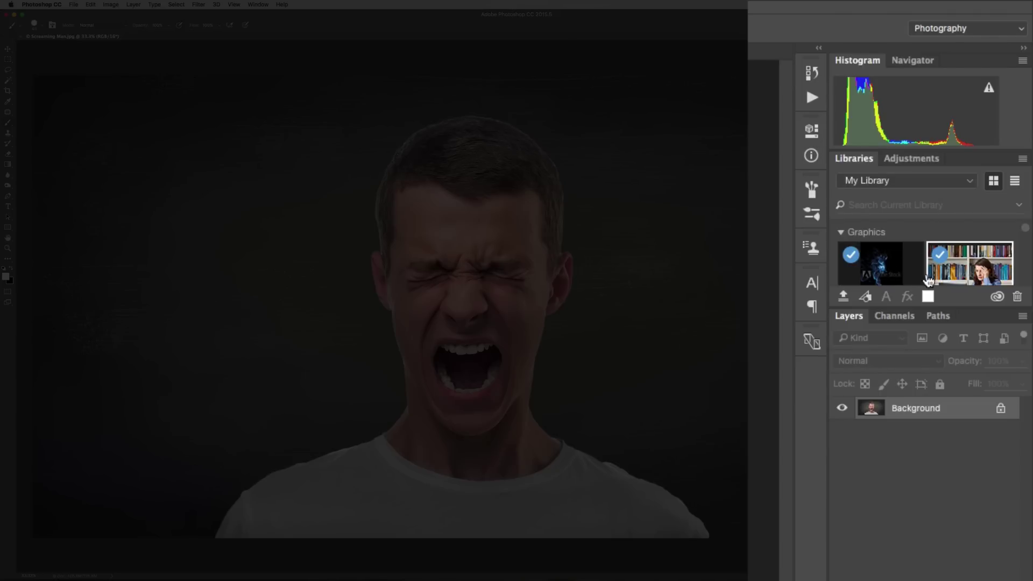
{"action": "scroll", "coordinate": [932, 268], "scroll_direction": "down", "scroll_amount": 1}
{"action": "scroll", "coordinate": [932, 267], "scroll_direction": "down", "scroll_amount": 8}
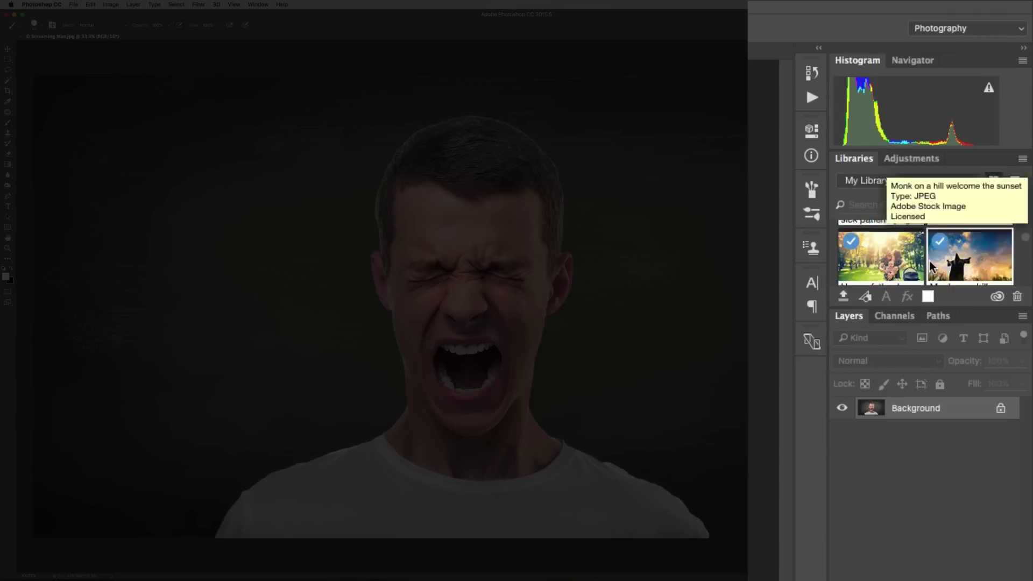
{"action": "scroll", "coordinate": [918, 264], "scroll_direction": "up", "scroll_amount": 9}
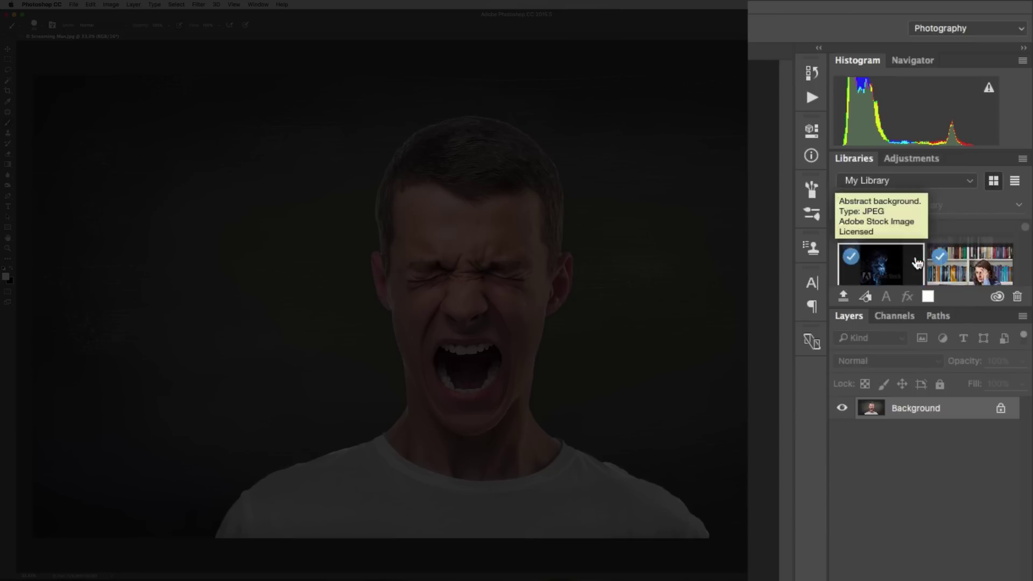
{"action": "double_click", "coordinate": [880, 263]}
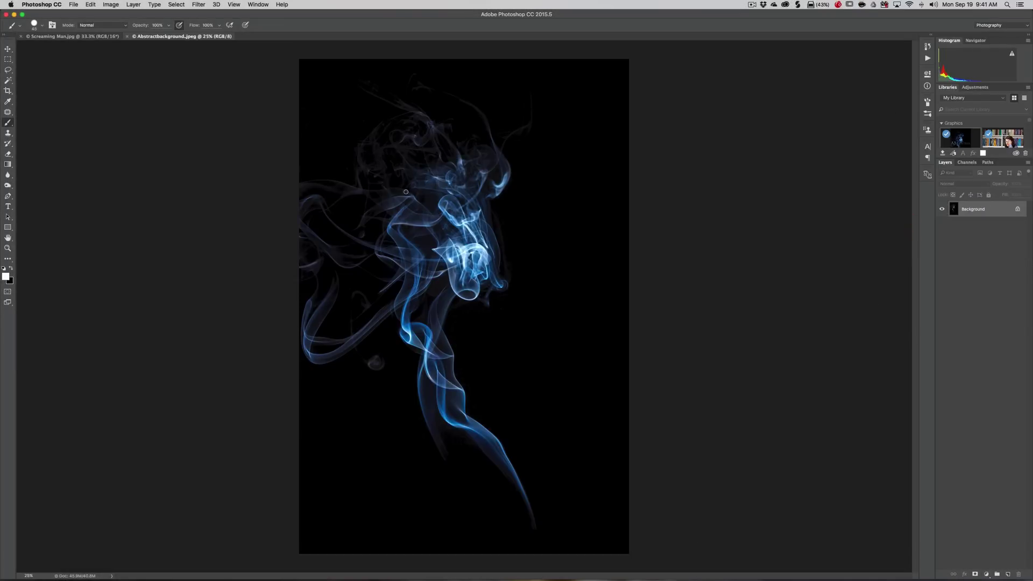
Step: Drag the smoke image with the Move tool (V) into Screaming Man as Layer 1
{"action": "left_click", "coordinate": [56, 37]}
{"action": "left_click", "coordinate": [169, 37]}
{"action": "key", "text": "v"}
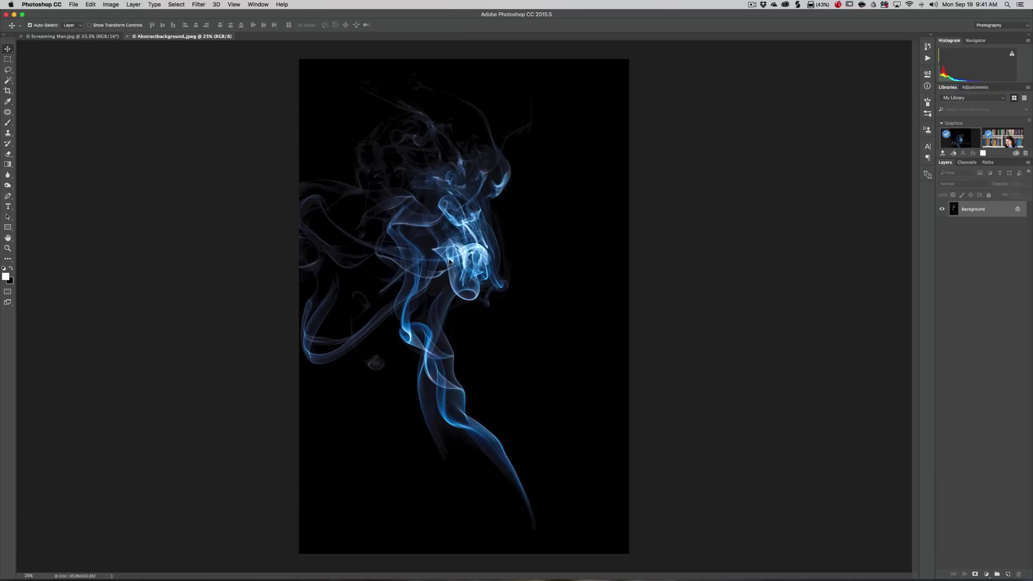
{"action": "left_click_drag", "start_coordinate": [453, 291], "coordinate": [595, 275]}
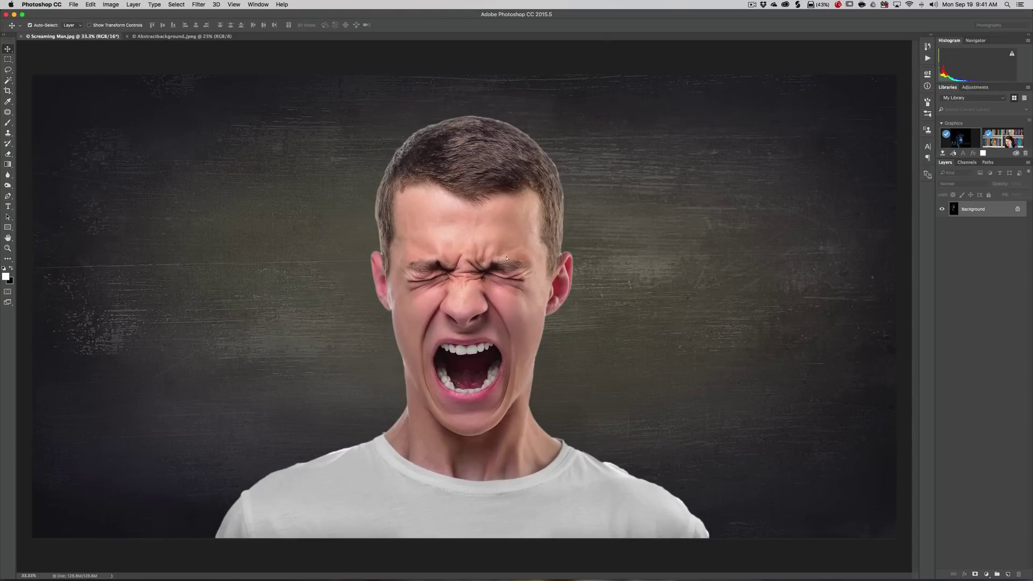
{"action": "left_click_drag", "start_coordinate": [506, 259], "coordinate": [509, 260]}
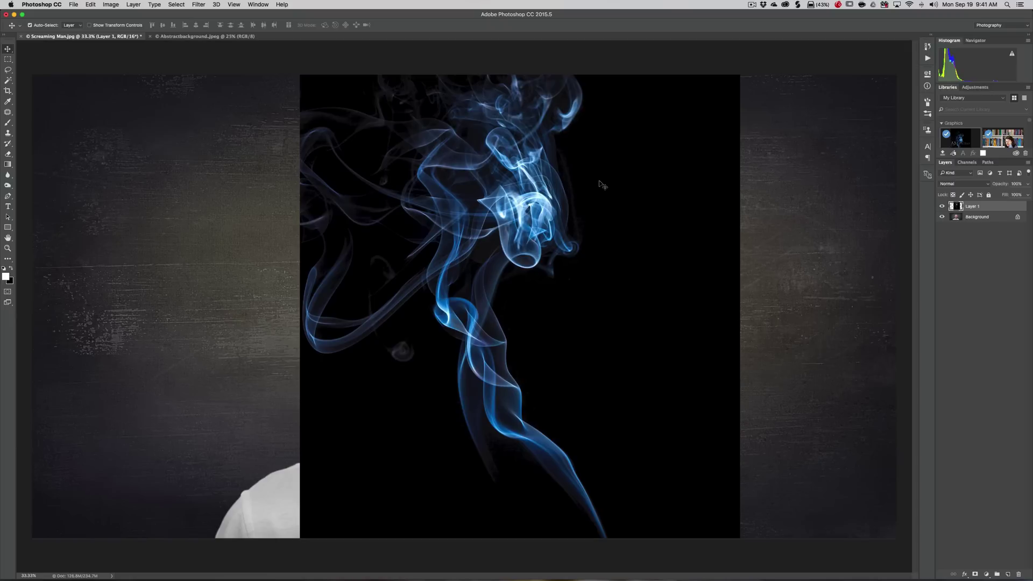
Step: Scale the smoke layer to about 58%, rotate it about 102°, and place it beside the head
{"action": "key", "text": "super"}
{"action": "key", "text": "super+minus"}
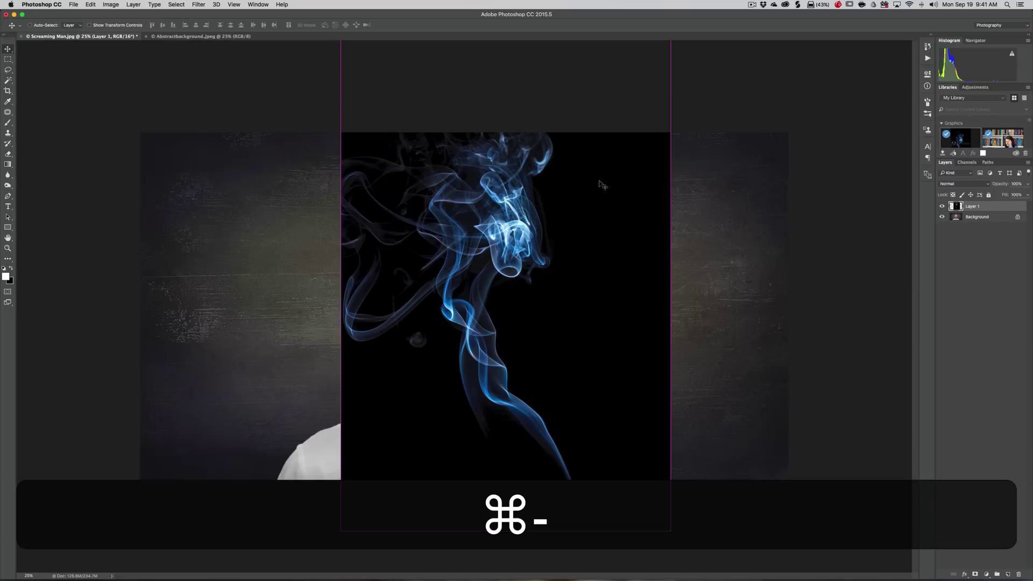
{"action": "key", "text": "super+minus"}
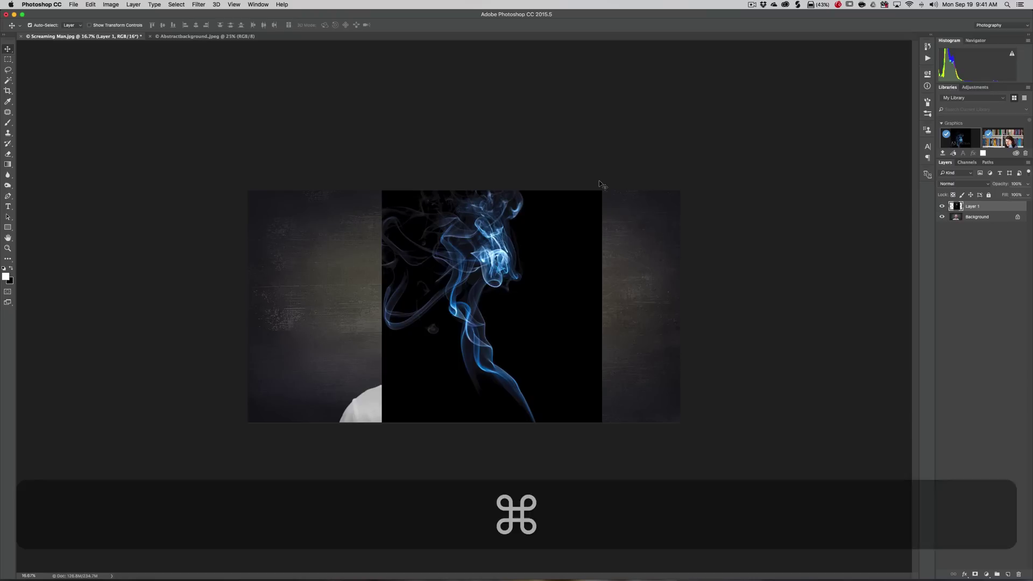
{"action": "key", "text": "super+t"}
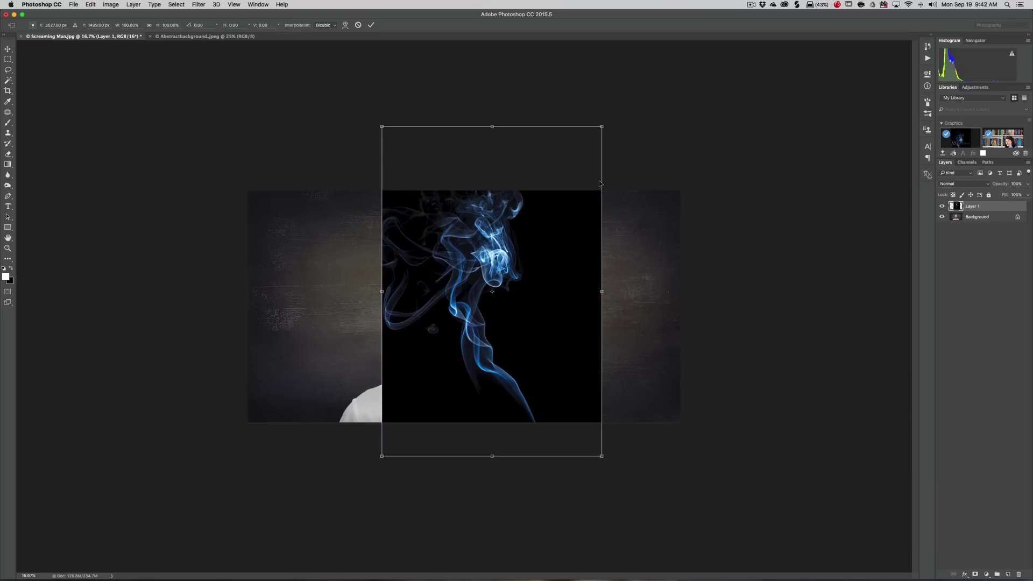
{"action": "key", "text": "shift"}
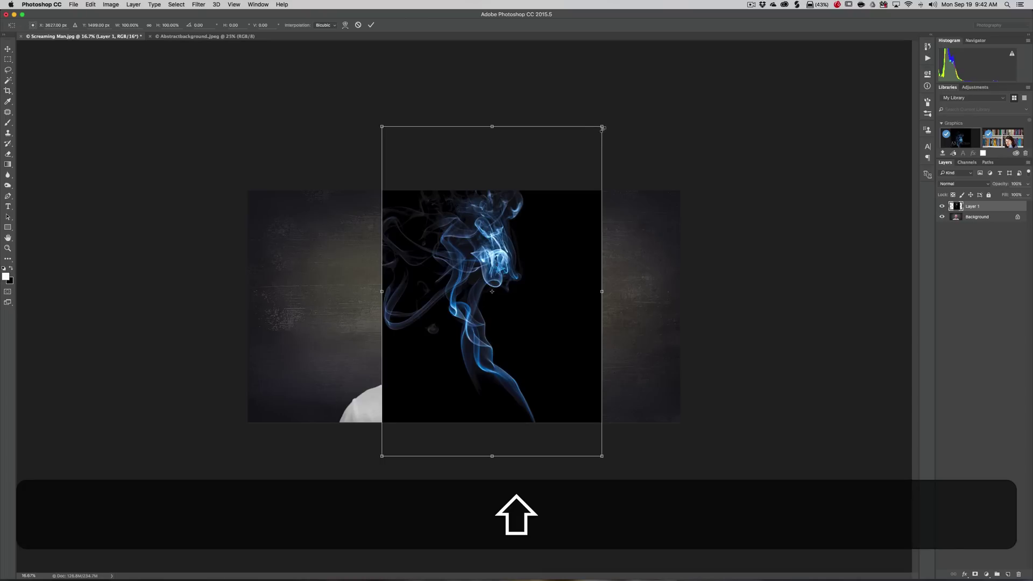
{"action": "left_click_drag", "start_coordinate": [601, 126], "coordinate": [509, 268]}
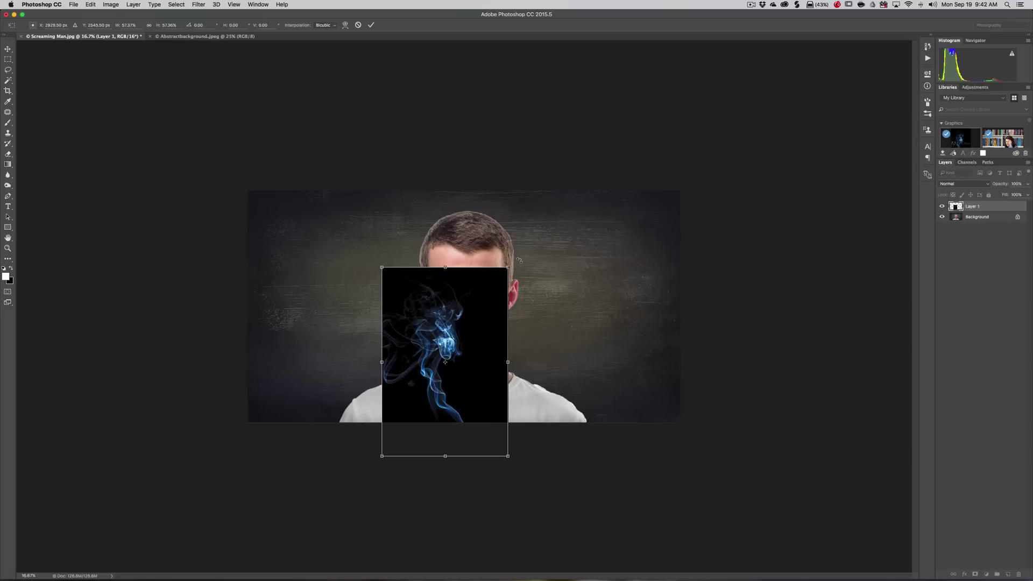
{"action": "left_click_drag", "start_coordinate": [518, 261], "coordinate": [514, 439]}
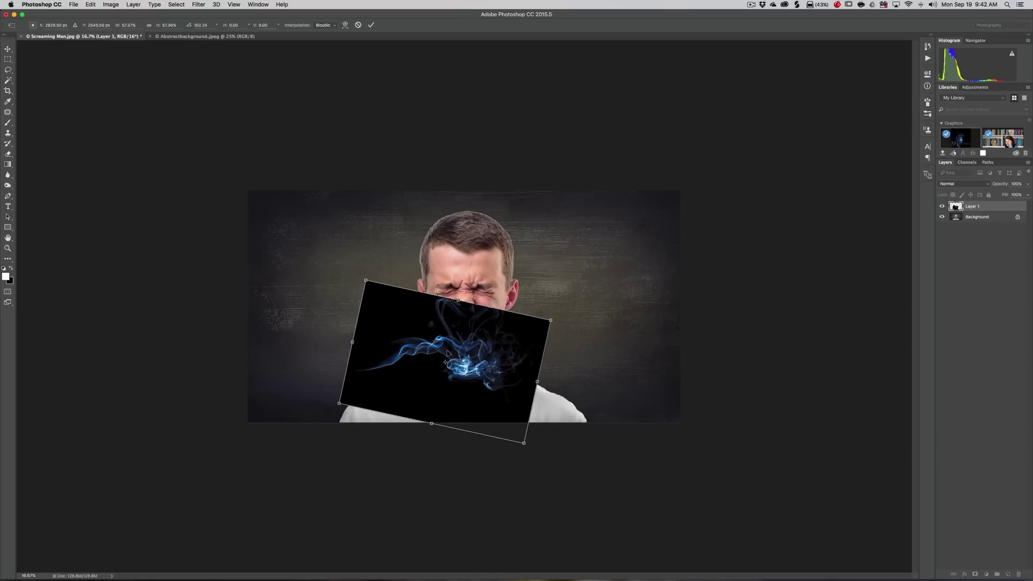
{"action": "left_click_drag", "start_coordinate": [455, 332], "coordinate": [600, 271]}
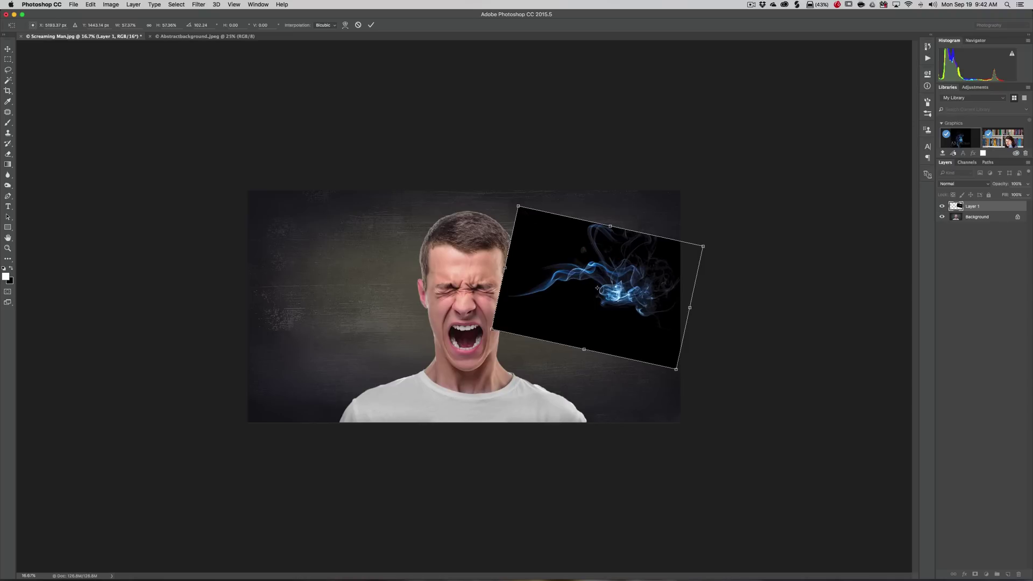
{"action": "left_click", "coordinate": [370, 25]}
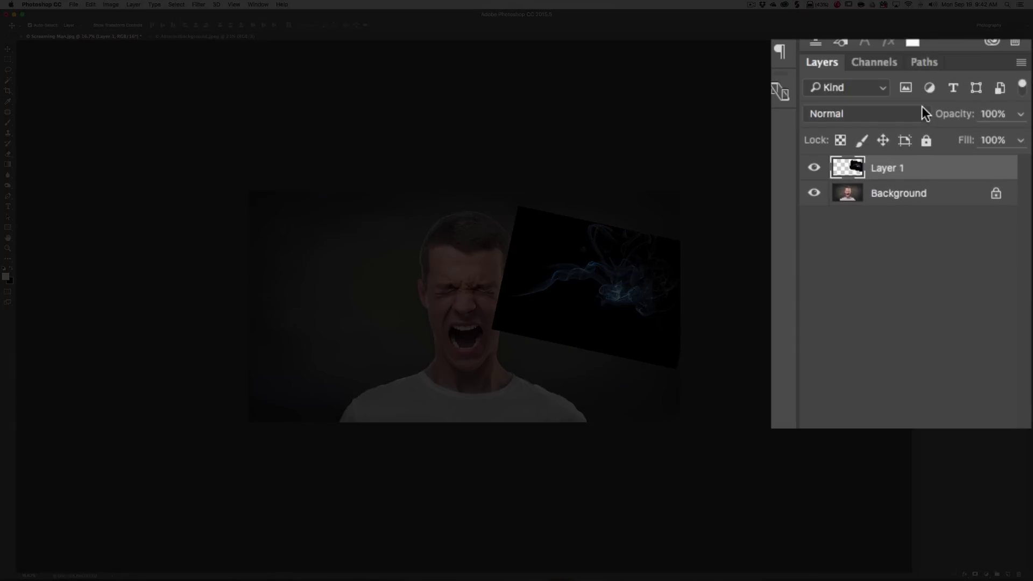
Step: Set the smoke layer's blend mode to Screen
{"action": "left_click", "coordinate": [987, 183]}
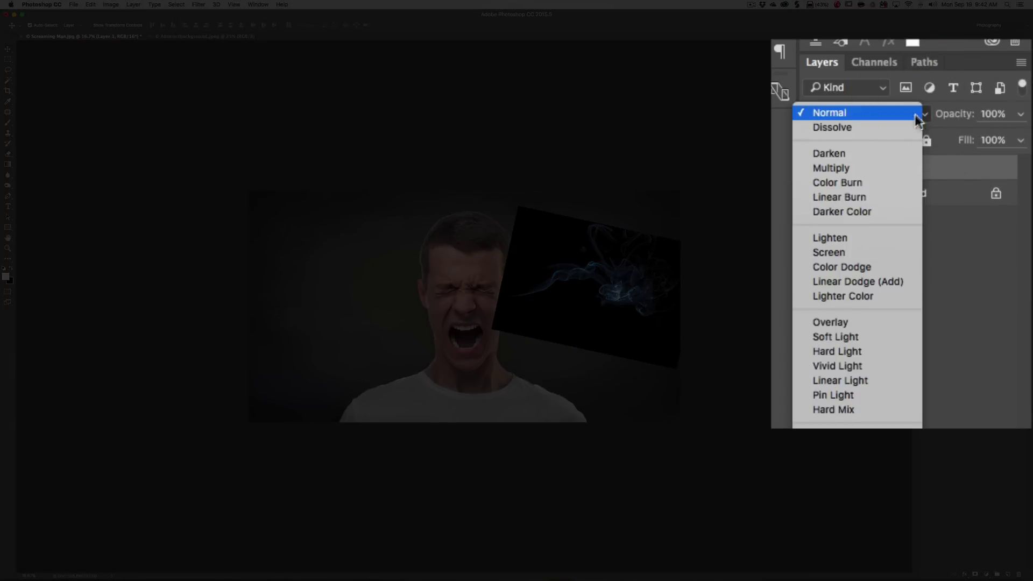
{"action": "left_click", "coordinate": [837, 252]}
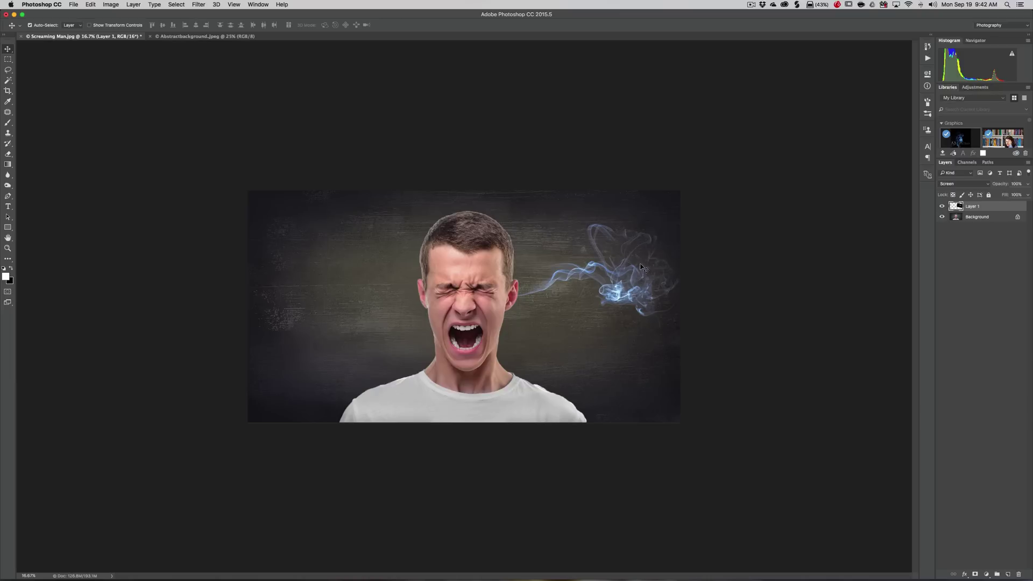
Step: Rotate the smoke about 5.6° more and nudge it down toward the ear
{"action": "key", "text": "super"}
{"action": "key", "text": "super+t"}
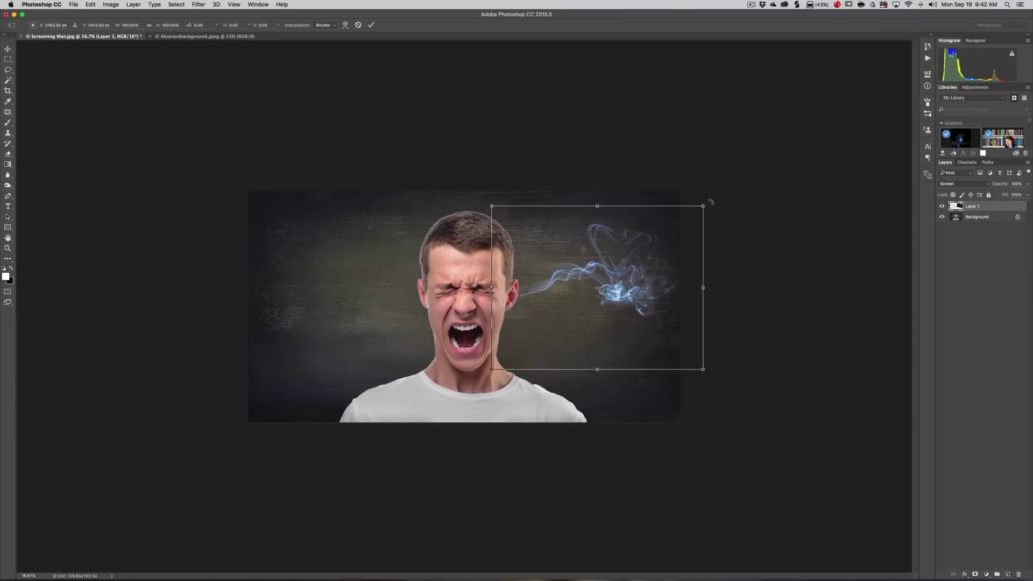
{"action": "left_click_drag", "start_coordinate": [710, 200], "coordinate": [721, 215]}
{"action": "left_click_drag", "start_coordinate": [614, 265], "coordinate": [616, 278]}
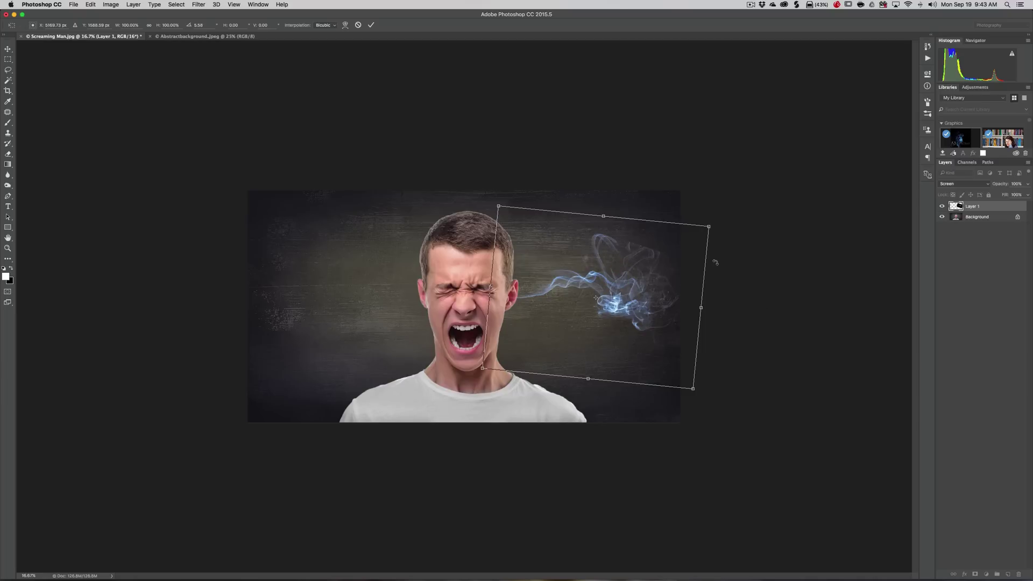
{"action": "left_click", "coordinate": [371, 25]}
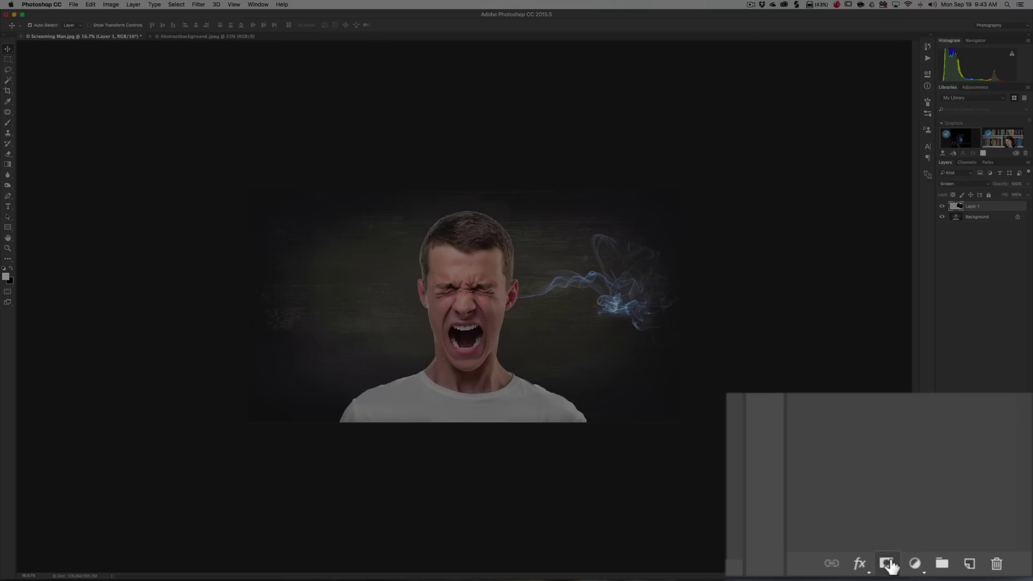
Step: Add a layer mask to the smoke layer and set up an enlarged brush with 0% hardness
{"action": "left_click", "coordinate": [975, 574]}
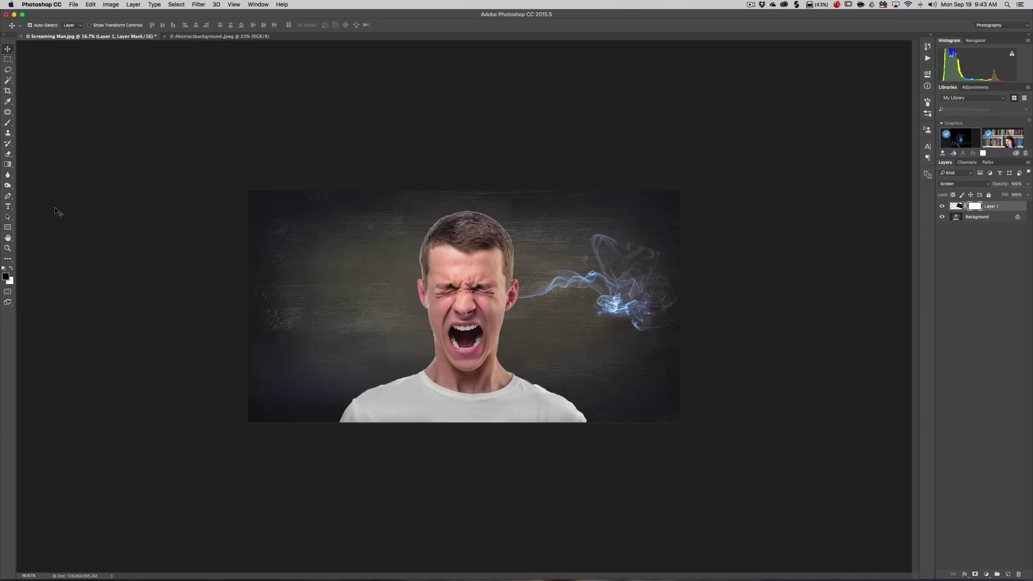
{"action": "key", "text": "b"}
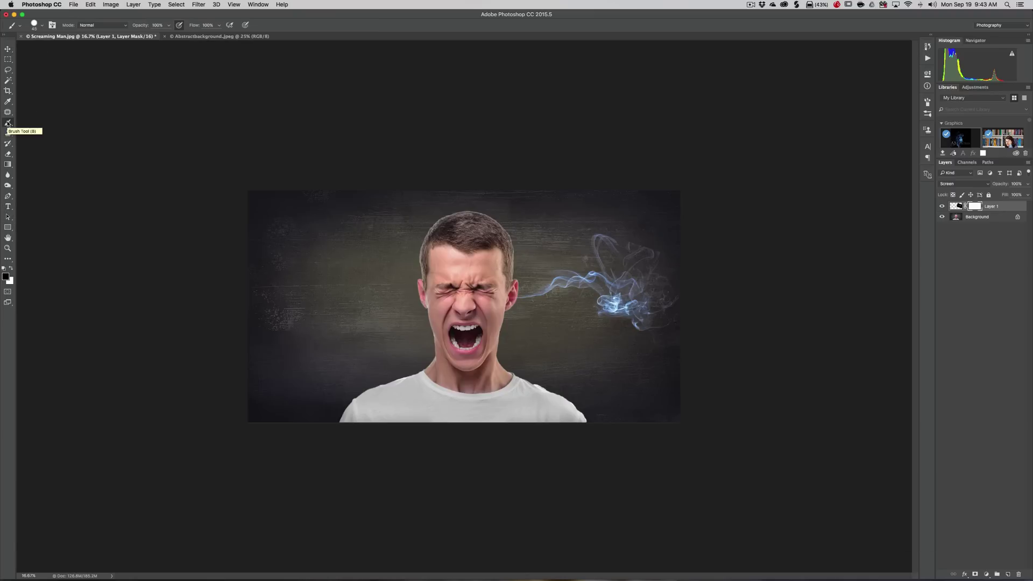
{"action": "left_click", "coordinate": [41, 24]}
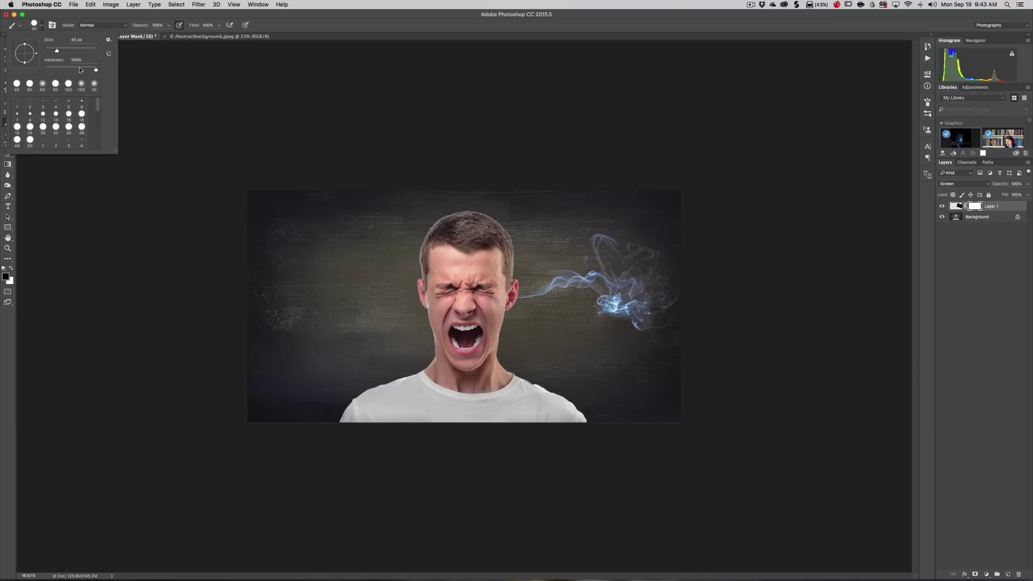
{"action": "left_click_drag", "start_coordinate": [96, 71], "coordinate": [45, 71]}
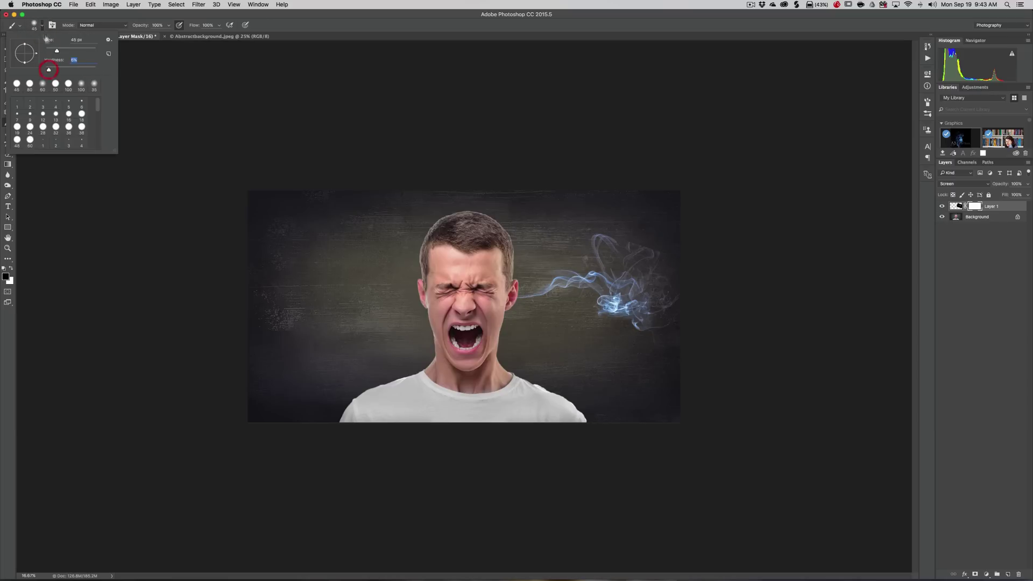
{"action": "left_click", "coordinate": [42, 25]}
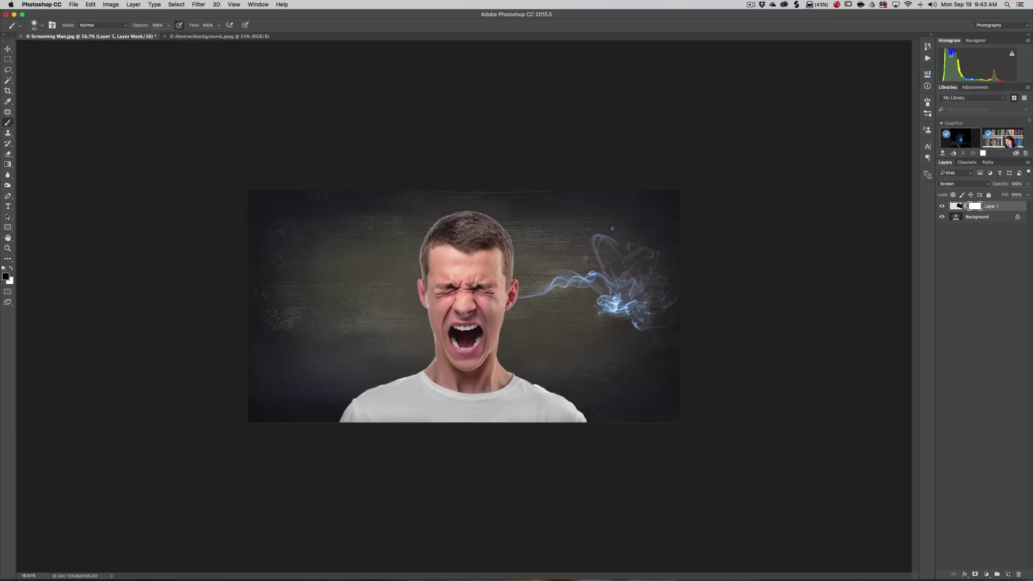
{"action": "key", "text": "bracketright"}
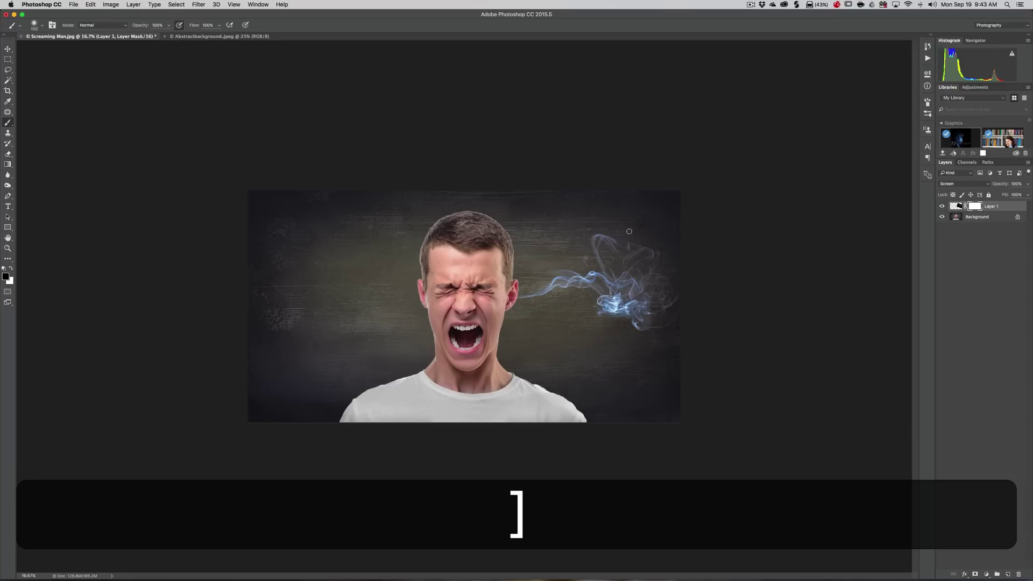
{"action": "key", "text": "bracketright"}
Step: Paint black on the mask to hide stray smoke wisps at the smoke's upper right
{"action": "left_click", "coordinate": [633, 237]}
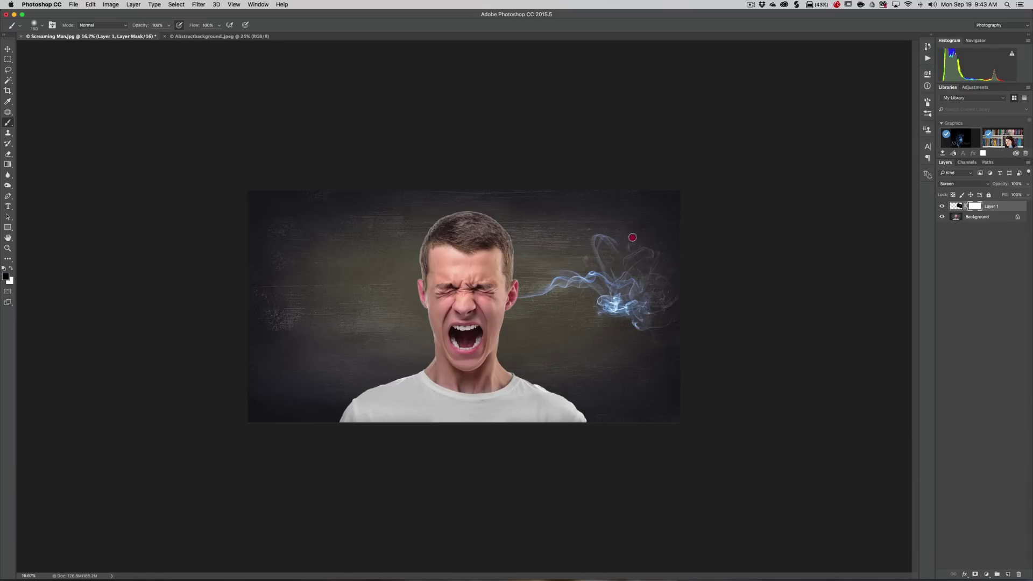
{"action": "left_click_drag", "start_coordinate": [633, 237], "coordinate": [658, 251]}
{"action": "left_click_drag", "start_coordinate": [651, 247], "coordinate": [633, 243]}
{"action": "left_click", "coordinate": [624, 248]}
{"action": "left_click", "coordinate": [661, 236]}
{"action": "left_click", "coordinate": [651, 240]}
{"action": "key", "text": "super"}
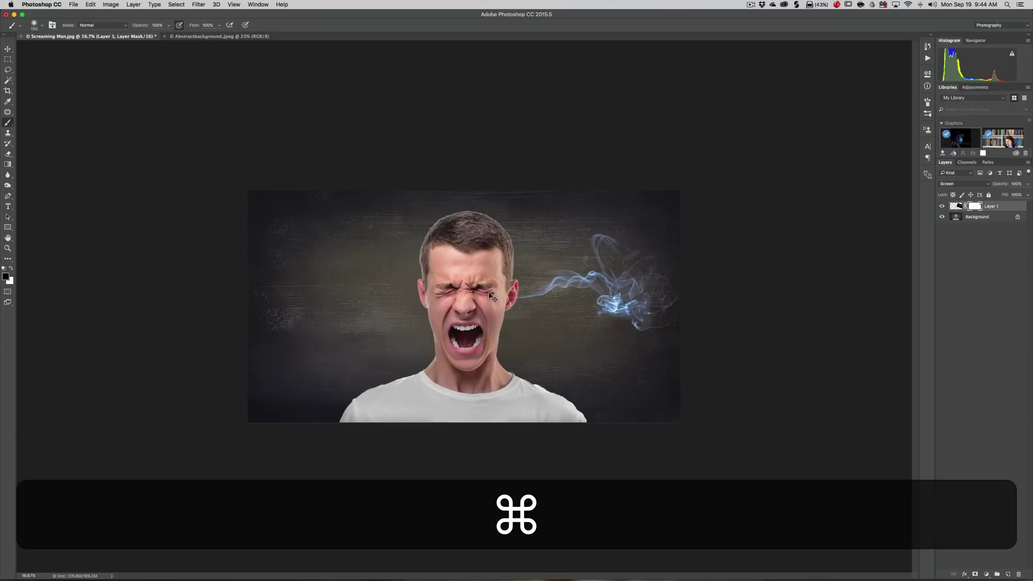
Step: Fit the image on screen and paint the mask beside the ear so the right wisp blends into it
{"action": "key", "text": "super+0"}
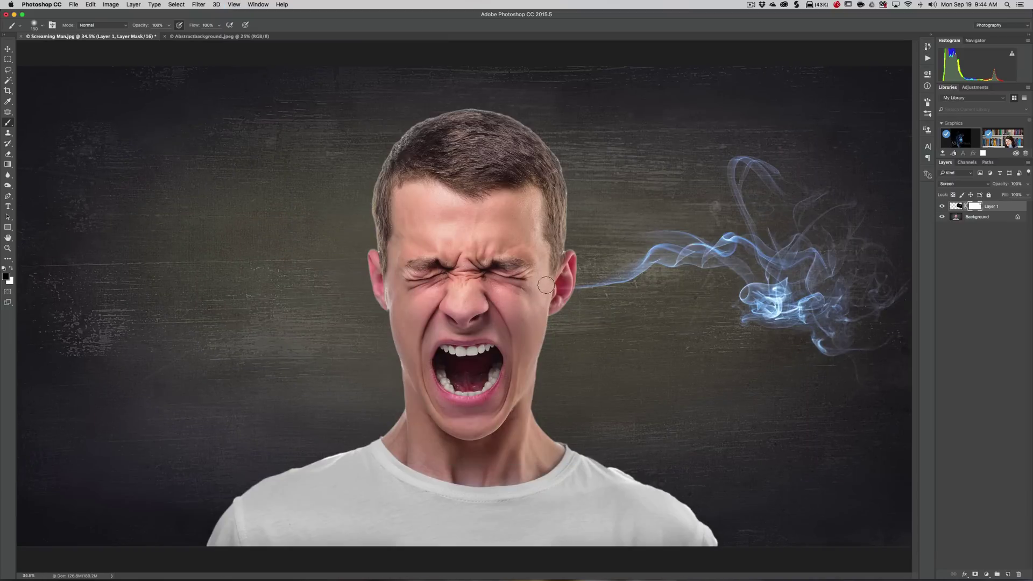
{"action": "left_click", "coordinate": [546, 287]}
{"action": "left_click_drag", "start_coordinate": [546, 287], "coordinate": [546, 283]}
Step: Duplicate the masked smoke layer and move the copy to the left side of the head
{"action": "key", "text": "super"}
{"action": "key", "text": "super+j"}
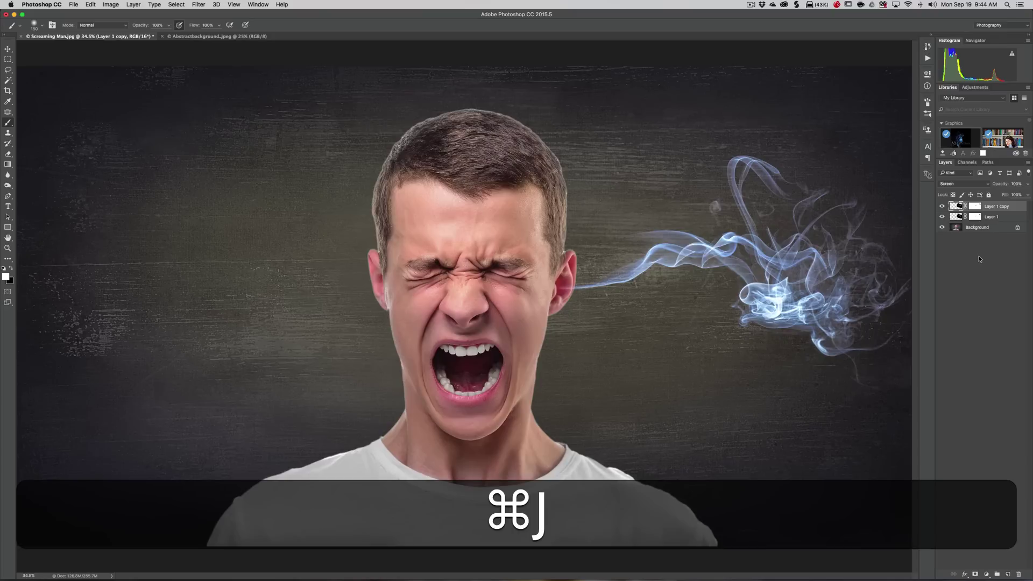
{"action": "key", "text": "x"}
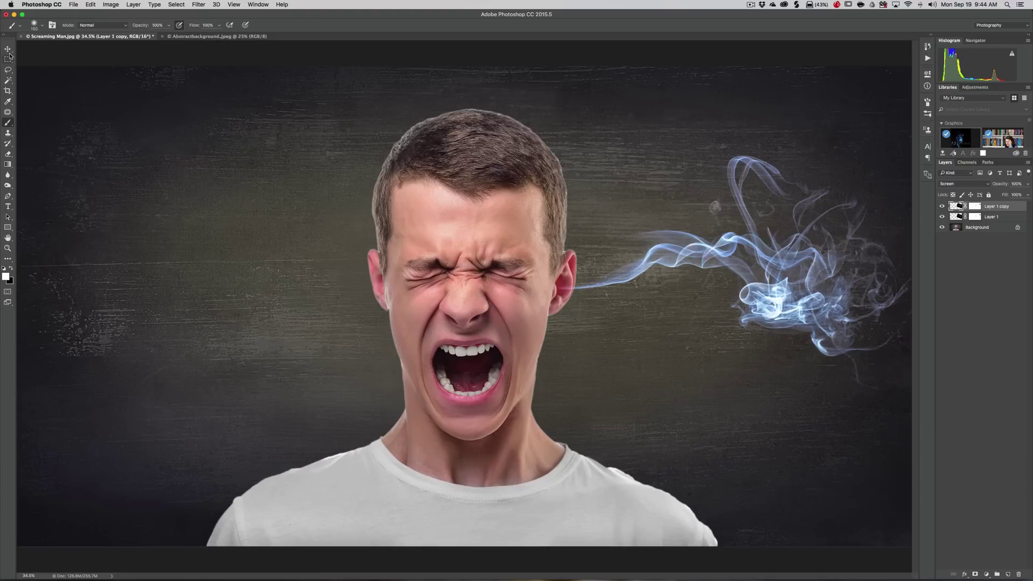
{"action": "left_click", "coordinate": [8, 49]}
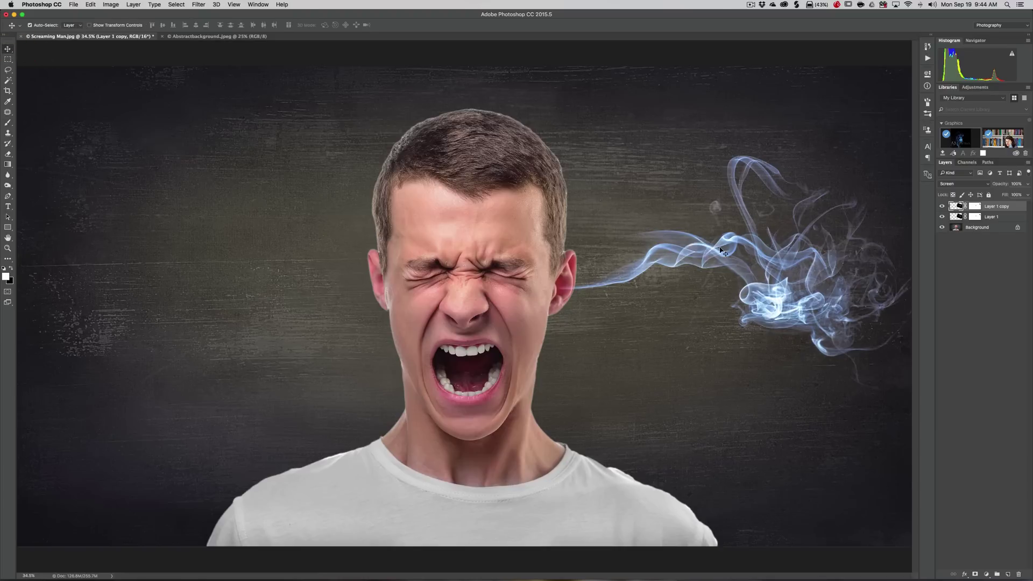
{"action": "left_click_drag", "start_coordinate": [735, 250], "coordinate": [198, 246]}
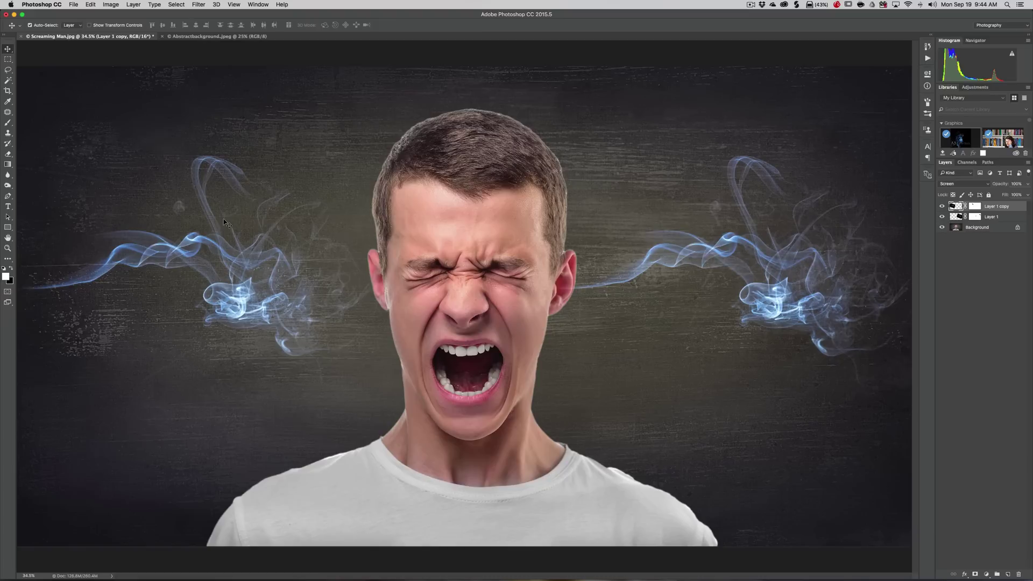
{"action": "key", "text": "super"}
{"action": "key", "text": "super+t"}
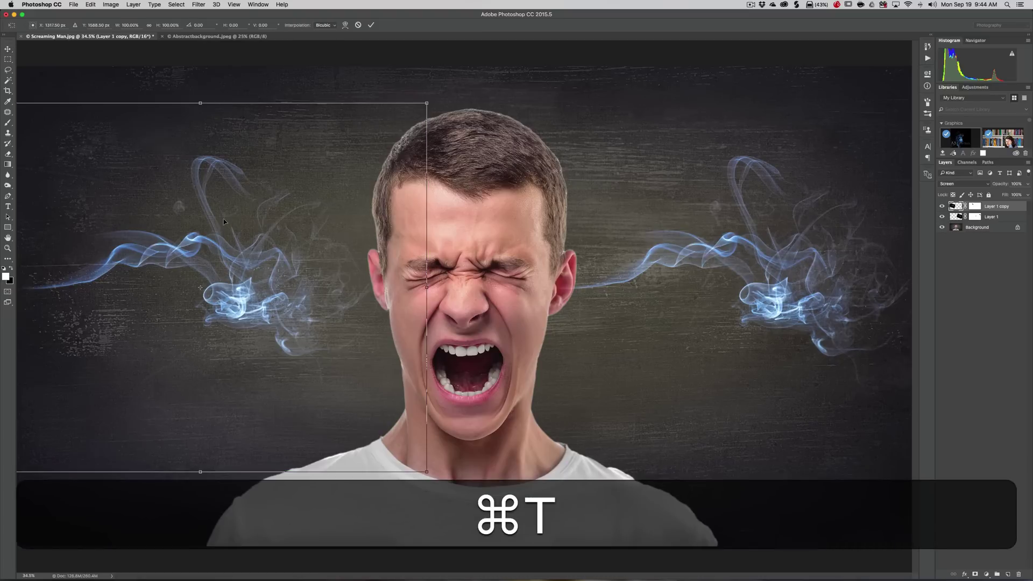
Step: Flip the left smoke copy horizontally so its plume trails toward the left edge
{"action": "right_click", "coordinate": [237, 252]}
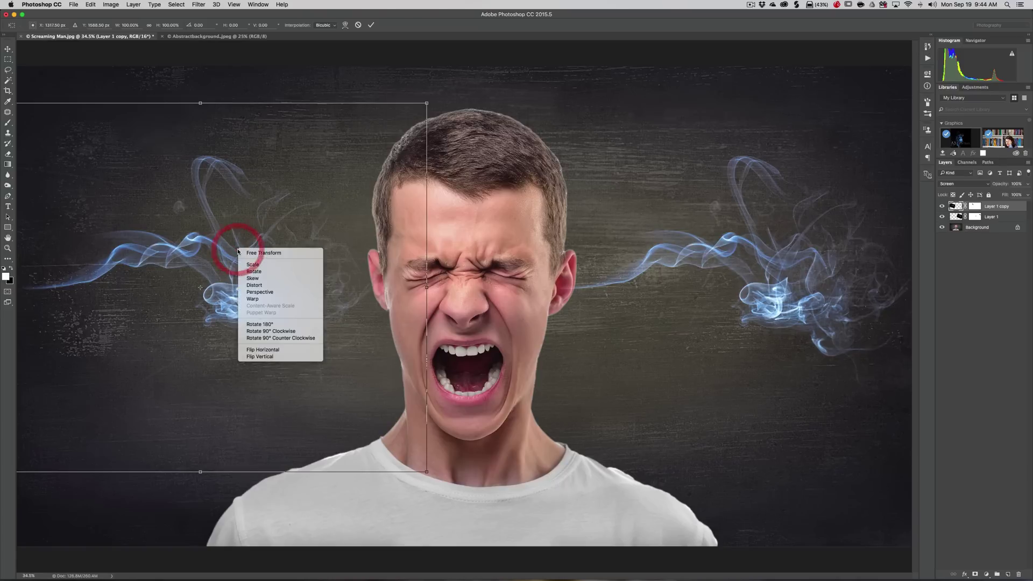
{"action": "left_click", "coordinate": [272, 350]}
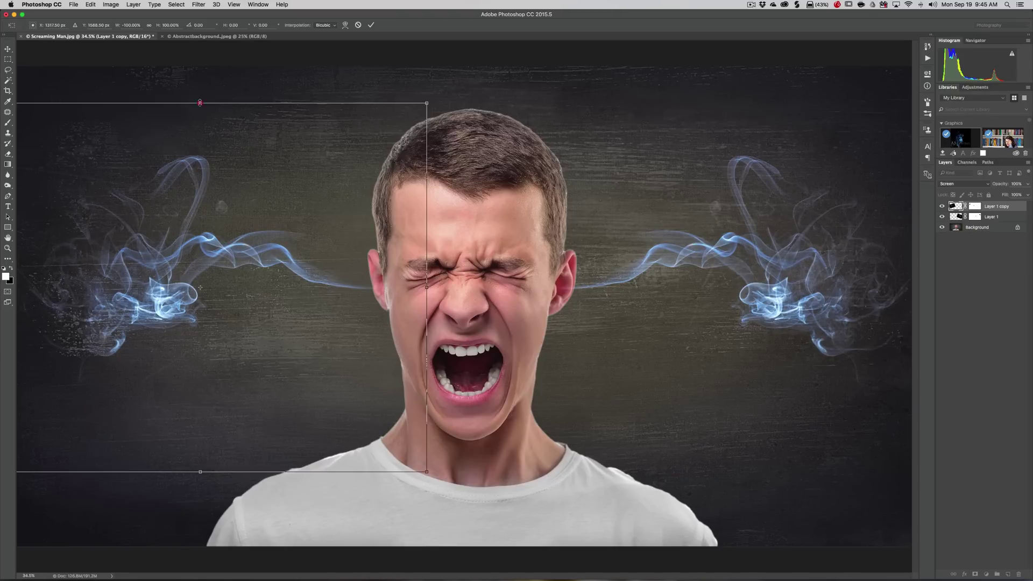
Step: Squash the left smoke copy slightly in height and skew it toward the left
{"action": "left_click_drag", "start_coordinate": [200, 102], "coordinate": [200, 123]}
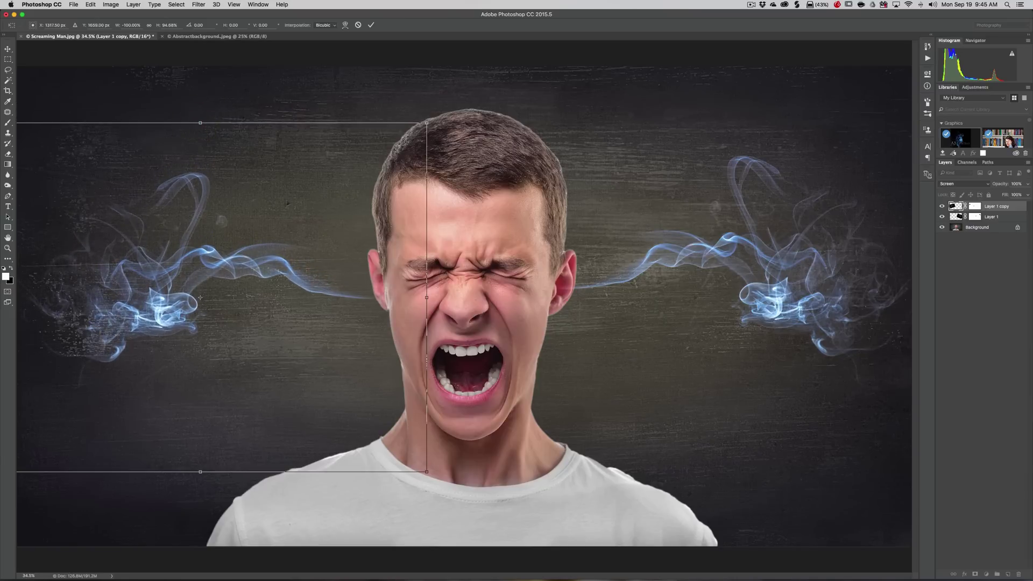
{"action": "right_click", "coordinate": [286, 192]}
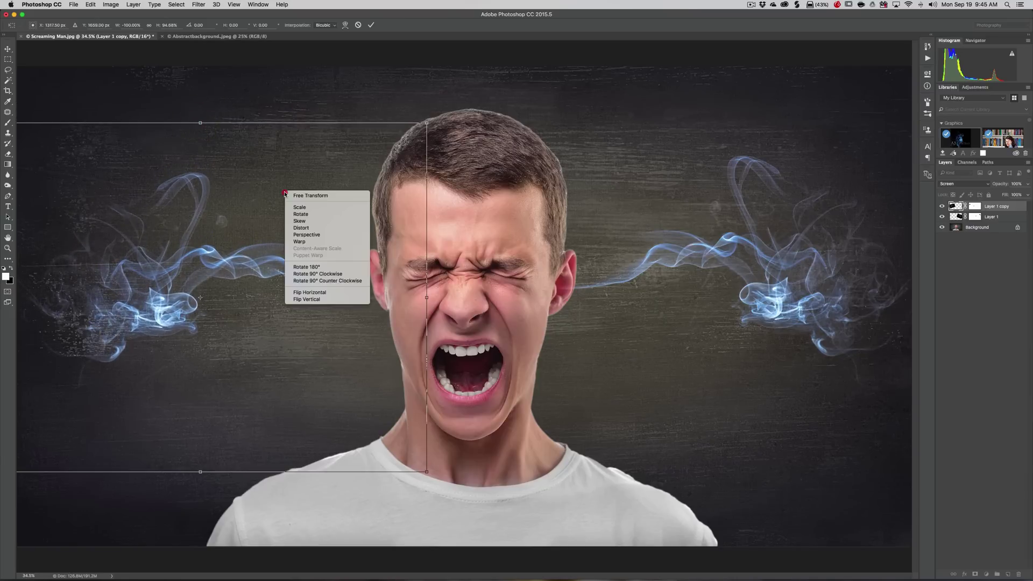
{"action": "left_click", "coordinate": [297, 221]}
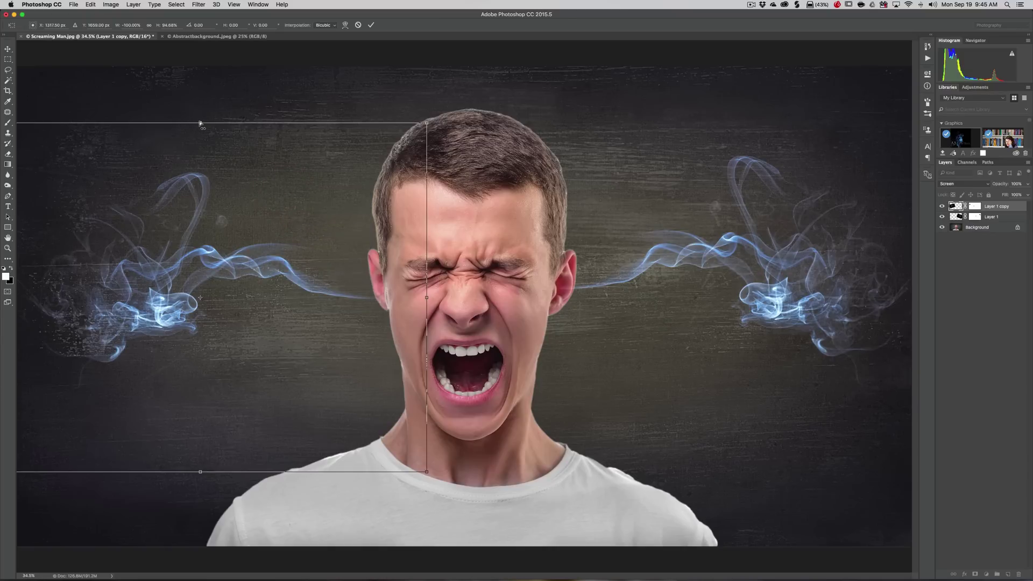
{"action": "left_click_drag", "start_coordinate": [200, 123], "coordinate": [169, 219]}
{"action": "left_click_drag", "start_coordinate": [283, 276], "coordinate": [289, 265]}
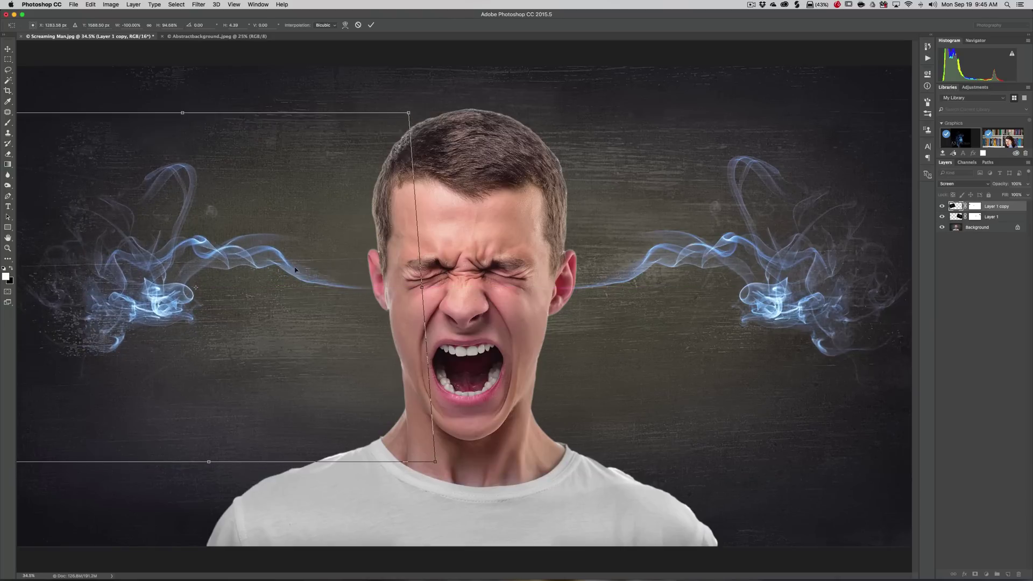
Step: Distort and warp the smoke copy so its swirl bends down toward the ear, then apply
{"action": "right_click", "coordinate": [240, 175]}
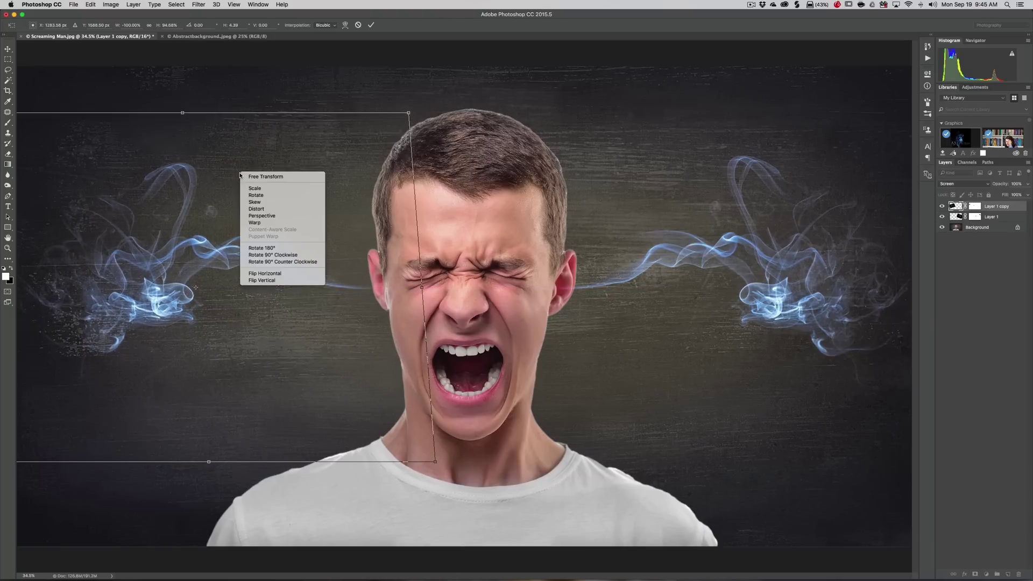
{"action": "left_click", "coordinate": [252, 210]}
{"action": "left_click_drag", "start_coordinate": [214, 209], "coordinate": [212, 203]}
{"action": "right_click", "coordinate": [253, 187]}
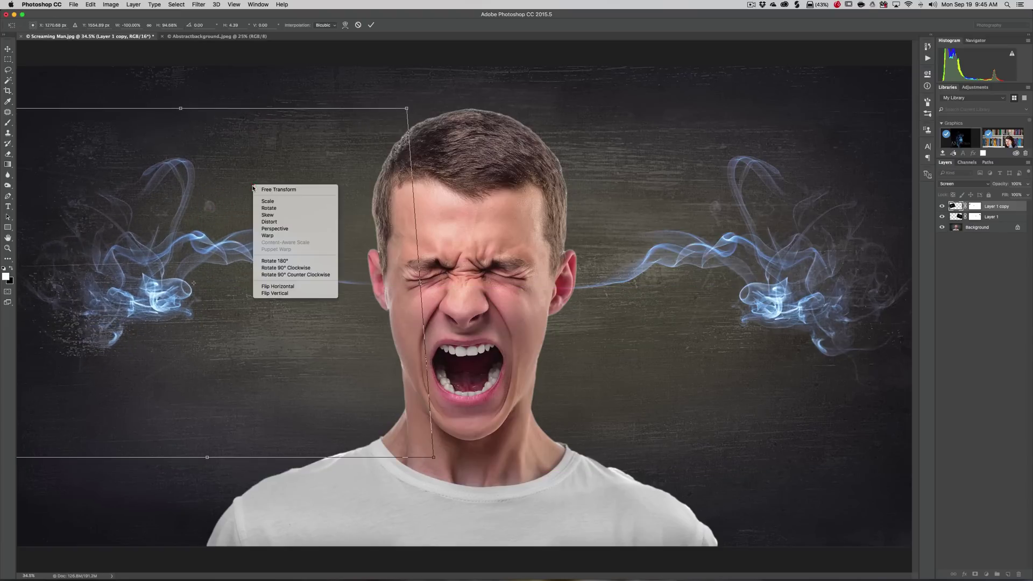
{"action": "left_click", "coordinate": [278, 236]}
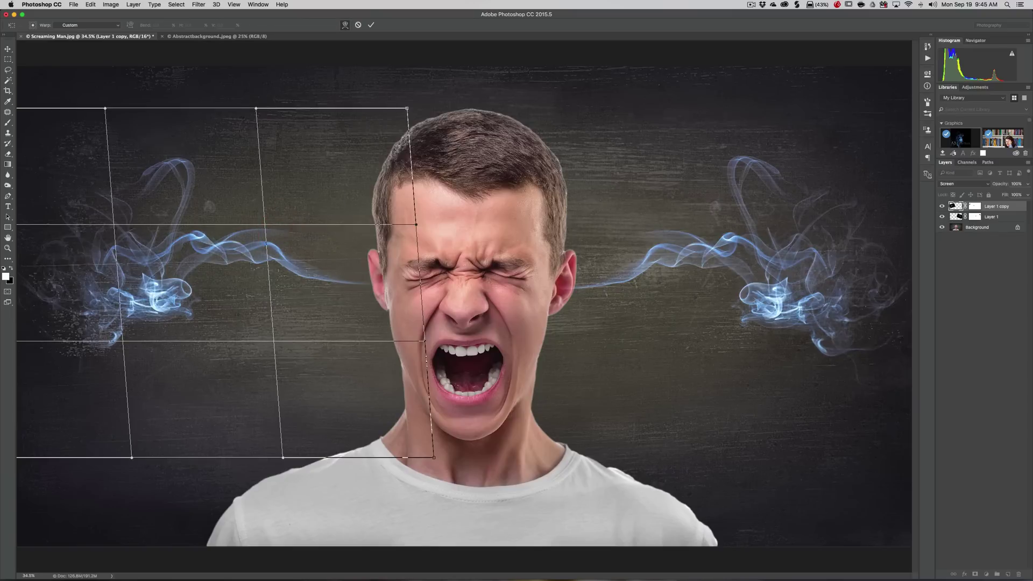
{"action": "left_click_drag", "start_coordinate": [114, 228], "coordinate": [113, 253]}
{"action": "left_click_drag", "start_coordinate": [187, 182], "coordinate": [173, 191]}
{"action": "left_click", "coordinate": [173, 192]}
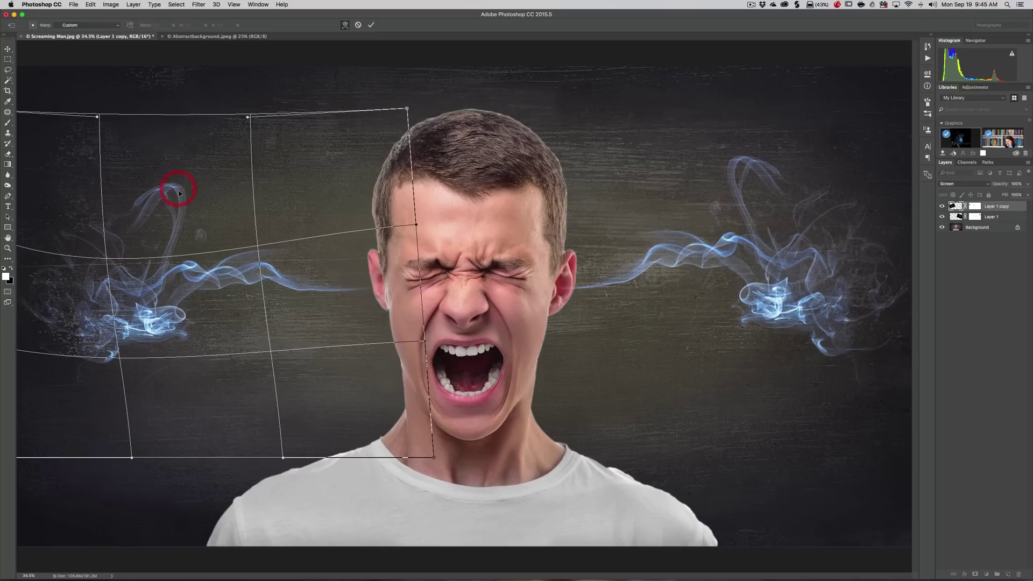
{"action": "left_click", "coordinate": [371, 25]}
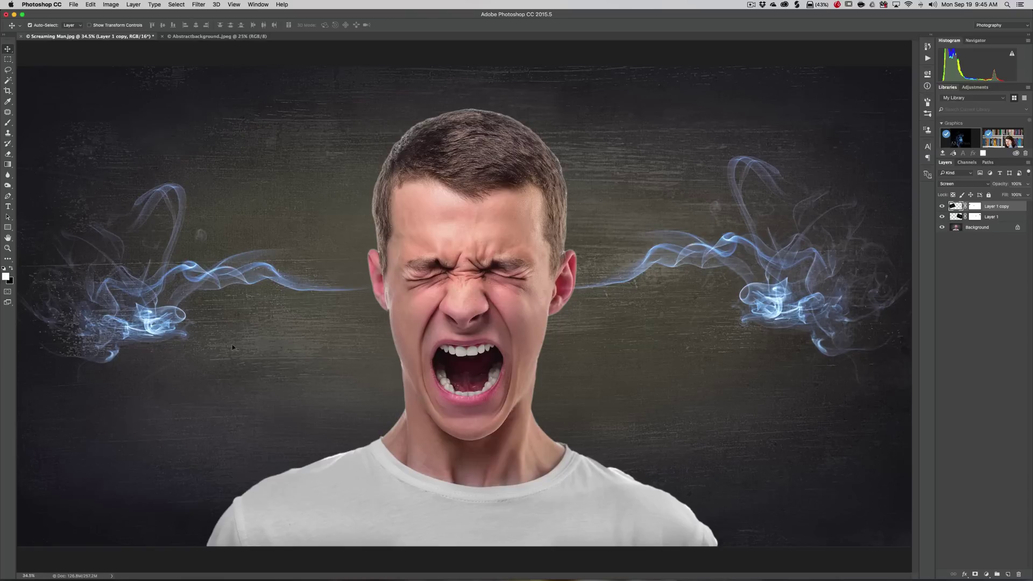
Step: Move the left smoke copy up, rotate it about 1.19°, and apply the transform
{"action": "key", "text": "super+t"}
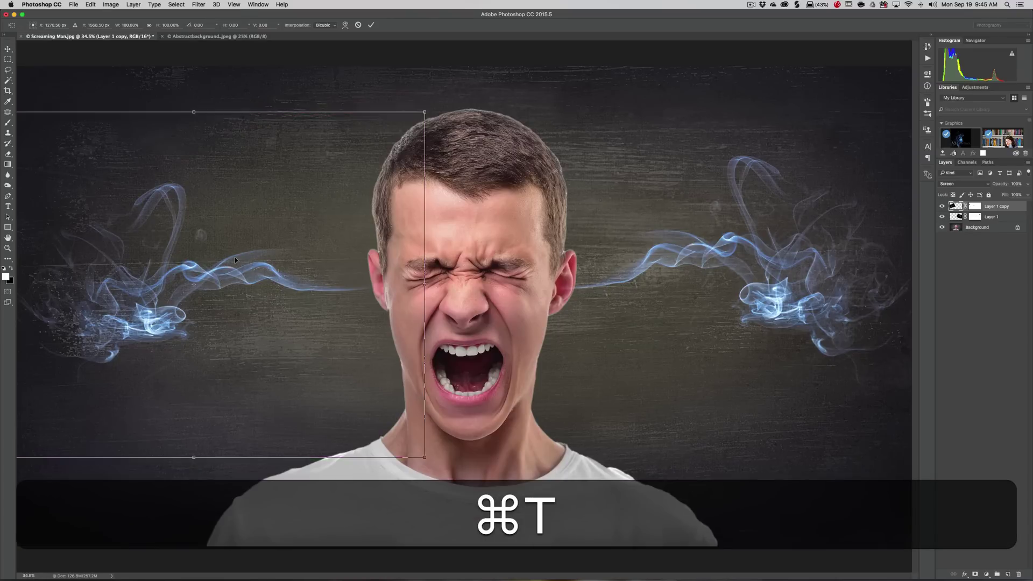
{"action": "left_click_drag", "start_coordinate": [228, 238], "coordinate": [241, 234]}
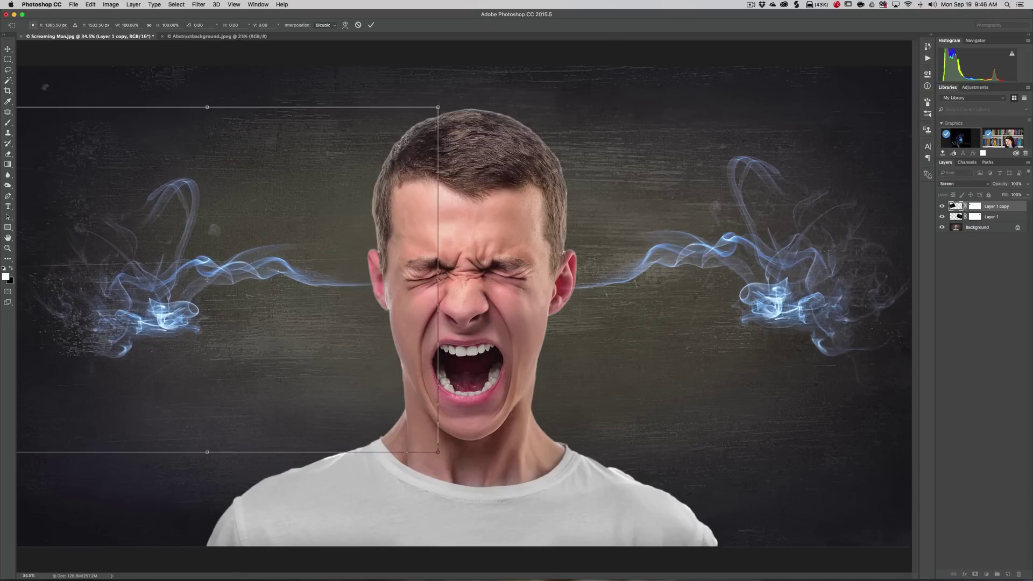
{"action": "left_click_drag", "start_coordinate": [39, 82], "coordinate": [41, 81]}
{"action": "left_click_drag", "start_coordinate": [199, 216], "coordinate": [198, 206]}
{"action": "left_click", "coordinate": [371, 26]}
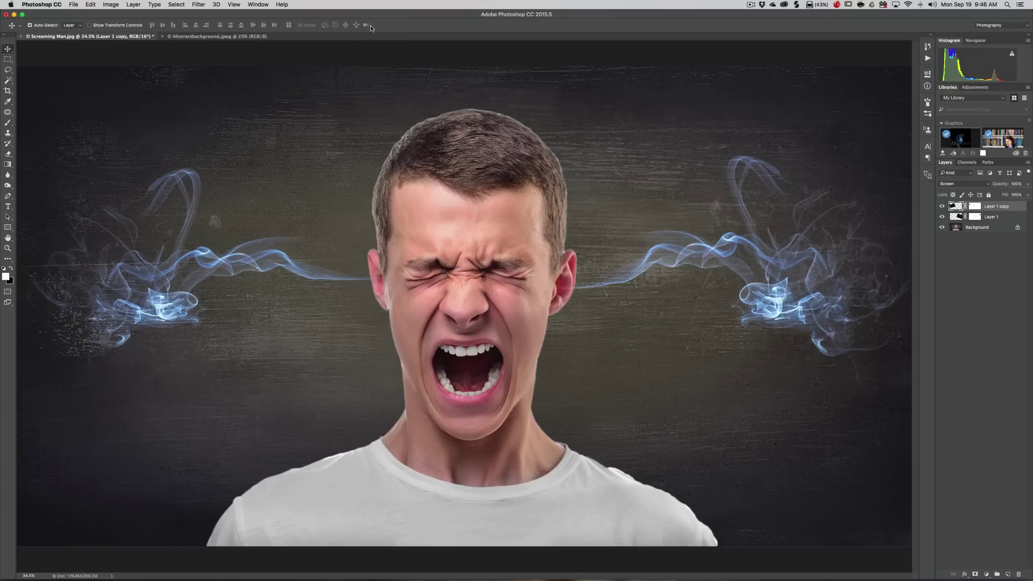
Step: Nudge the smoke copy's position so its tail lines up with the ear, and apply
{"action": "key", "text": "super+t"}
{"action": "left_click_drag", "start_coordinate": [300, 159], "coordinate": [299, 174]}
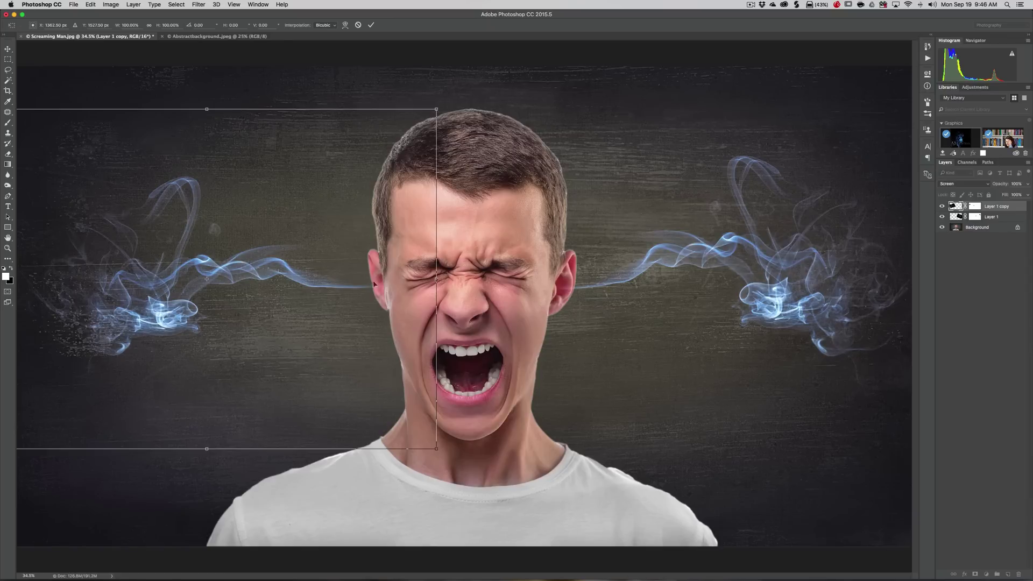
{"action": "left_click_drag", "start_coordinate": [331, 256], "coordinate": [330, 252]}
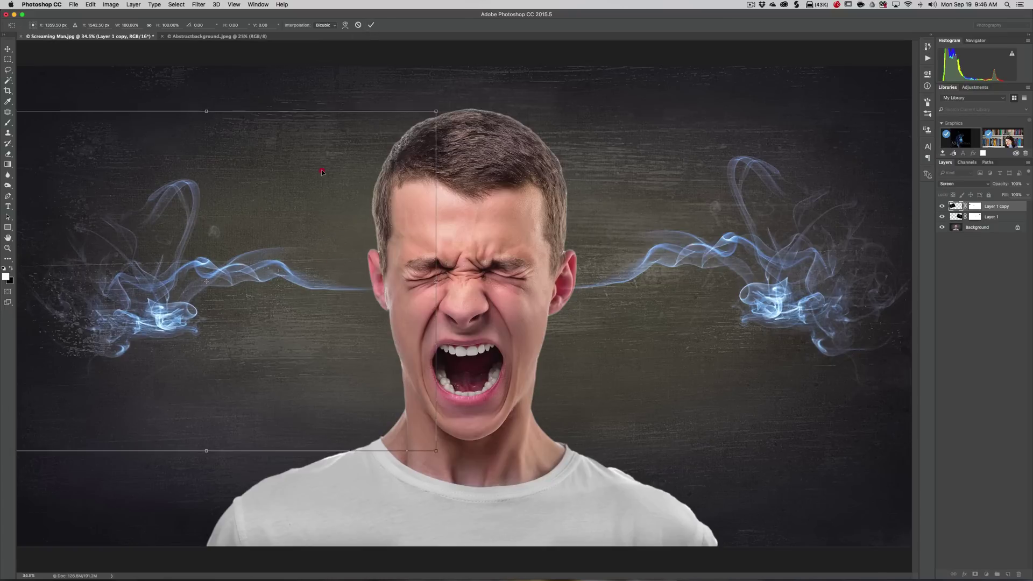
{"action": "left_click_drag", "start_coordinate": [323, 175], "coordinate": [321, 170]}
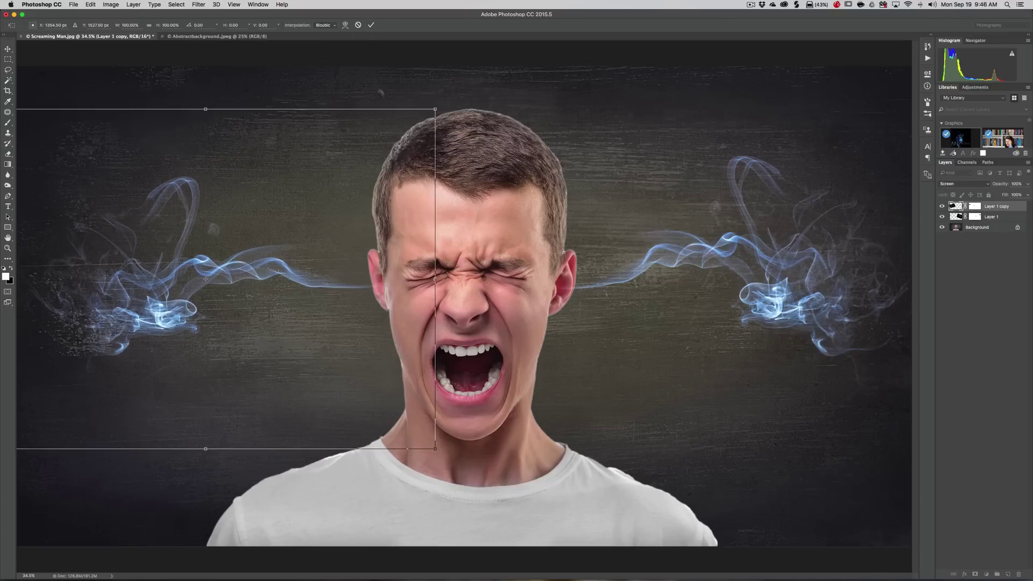
{"action": "left_click", "coordinate": [370, 25]}
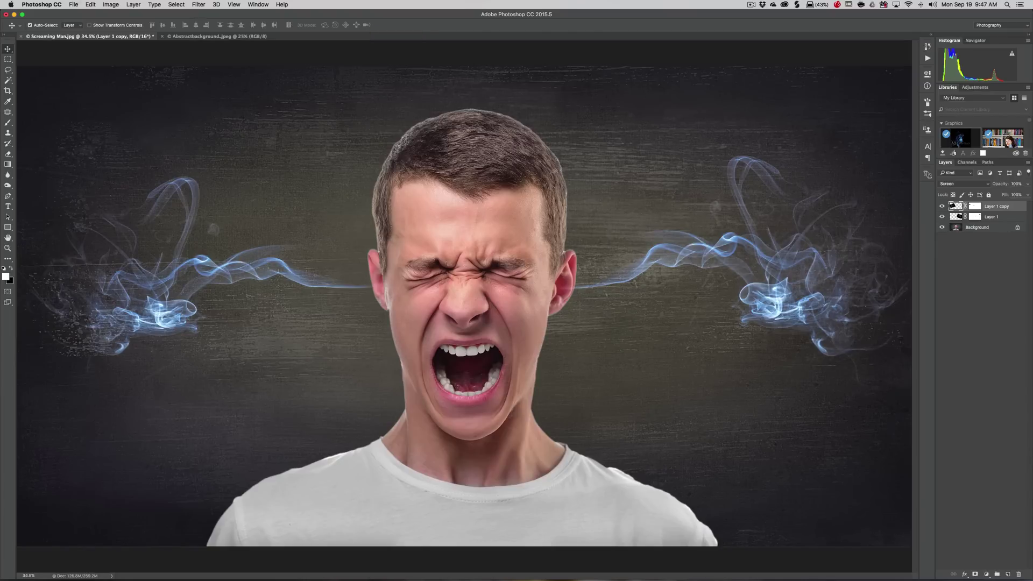
Step: Quit Photoshop, saving the composite as Screaming Man-Edit.tif
{"action": "left_click", "coordinate": [41, 4]}
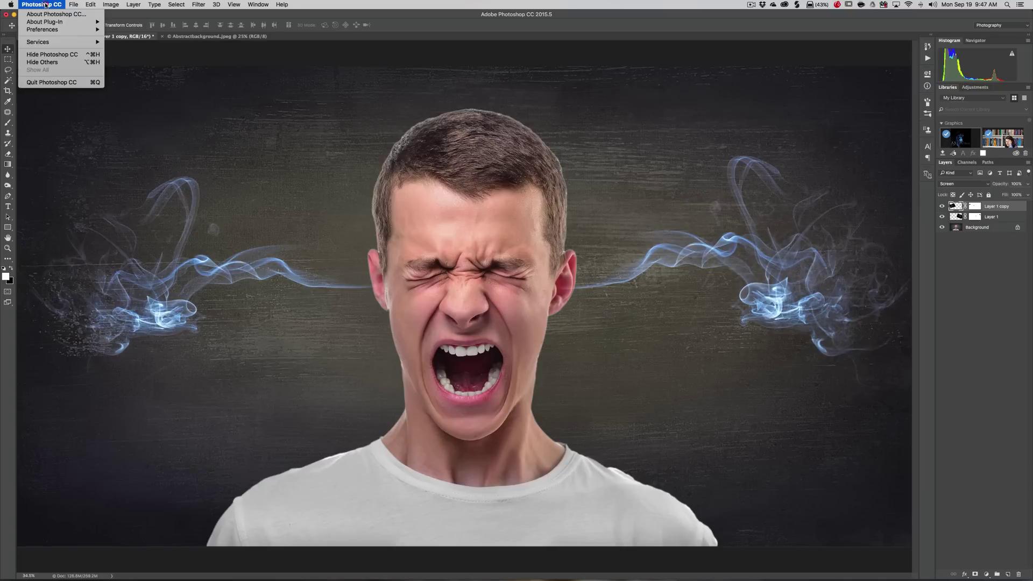
{"action": "left_click", "coordinate": [42, 83]}
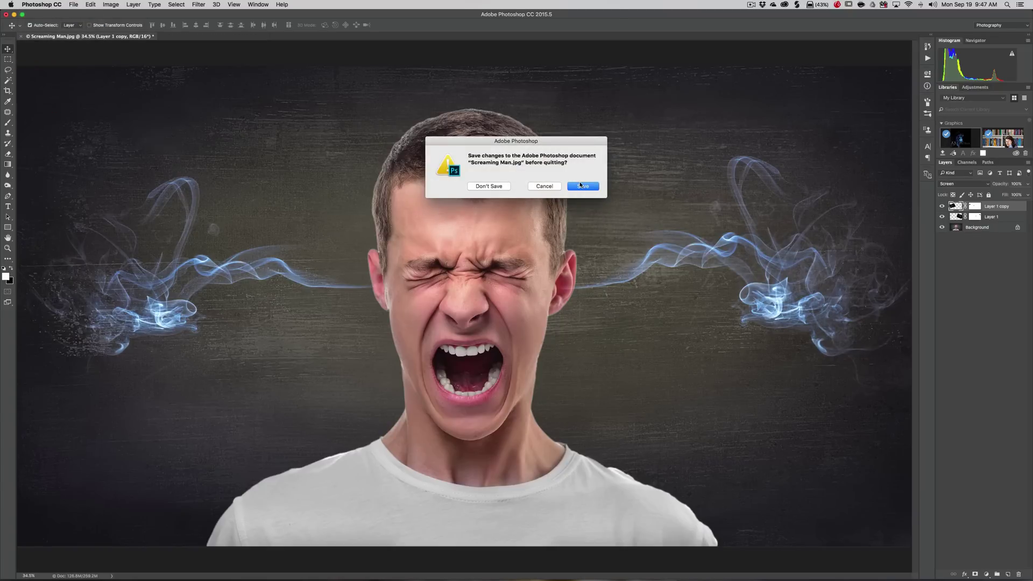
{"action": "left_click", "coordinate": [582, 186]}
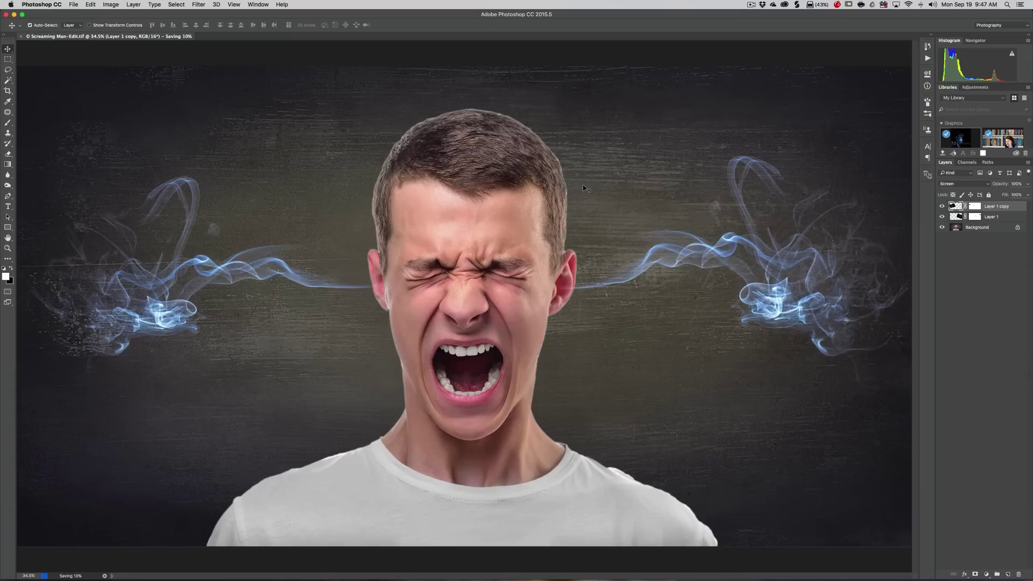